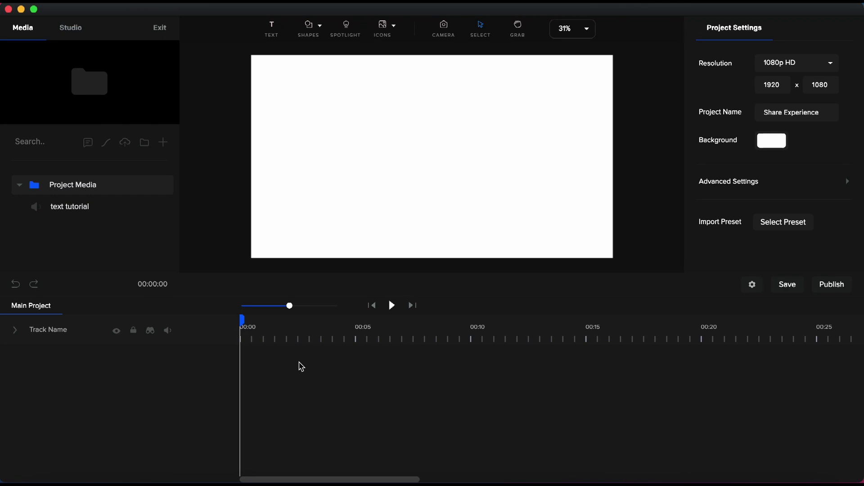
Step: Add a text element reading "text" and set its font to Mont Heavy
left_click(271, 27)
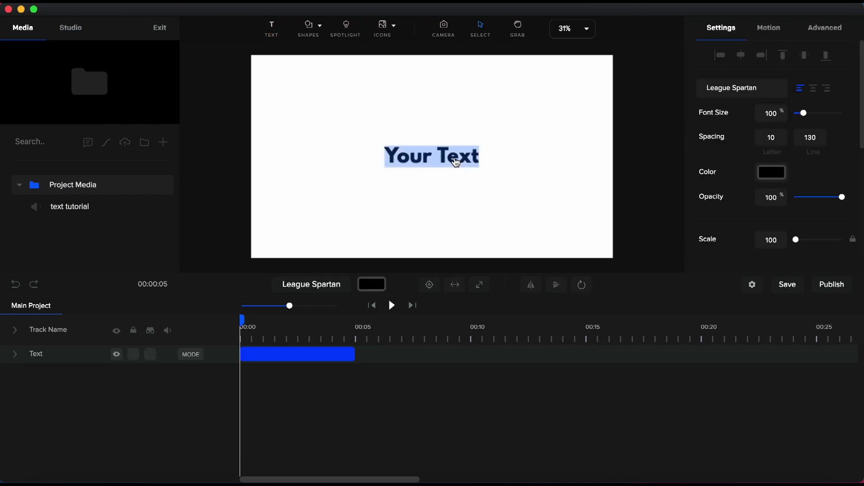
type("text")
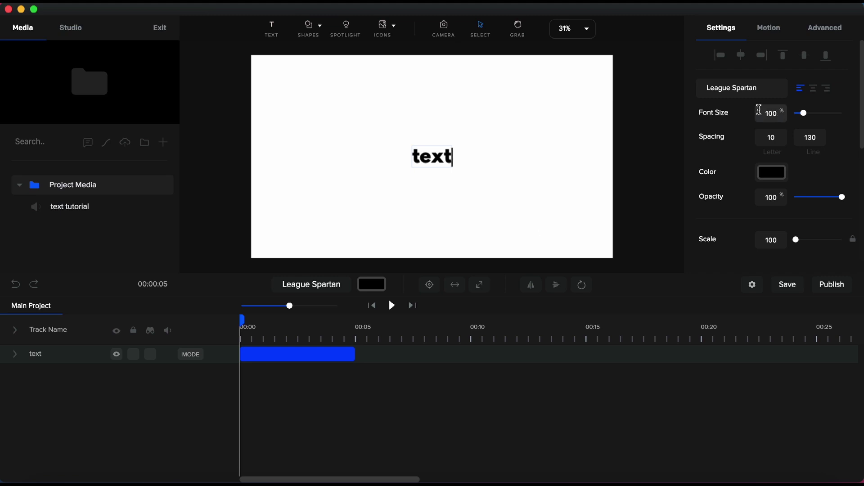
left_click(752, 96)
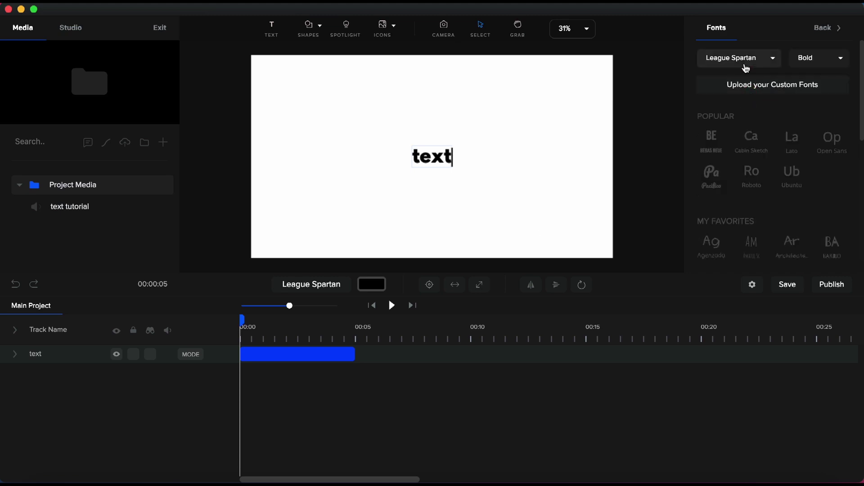
left_click(744, 59)
left_click(750, 89)
type("mont")
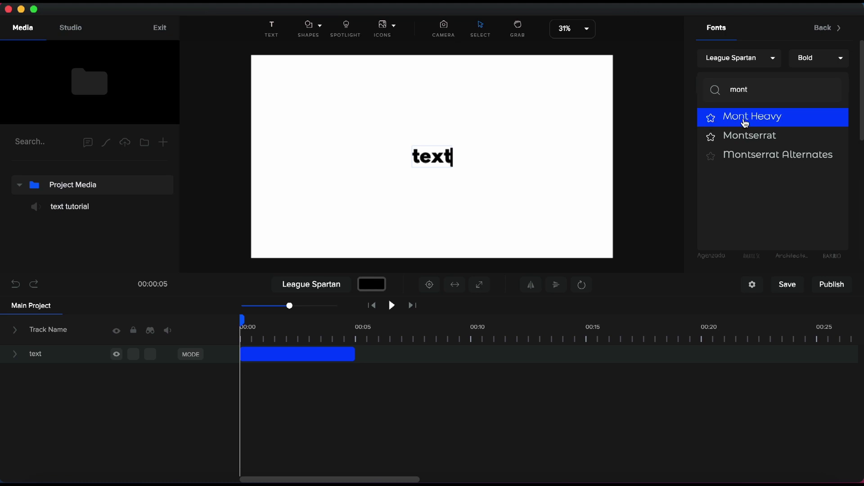
left_click(745, 120)
left_click(831, 66)
left_click(815, 100)
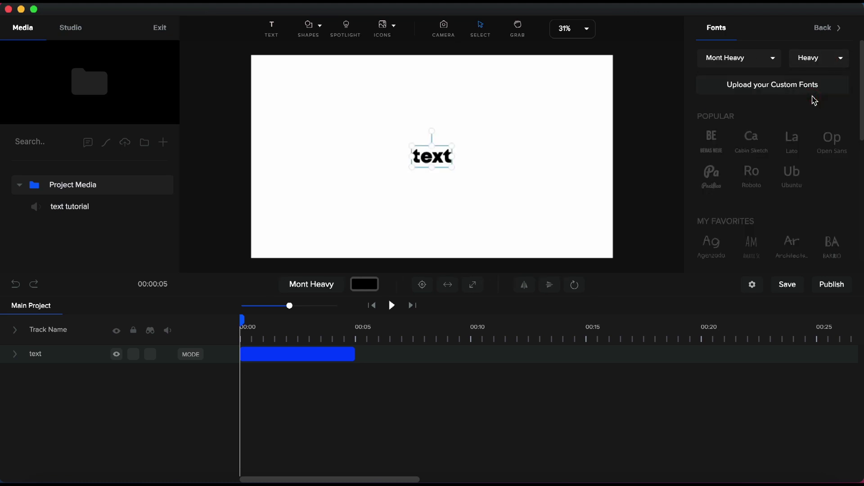
Step: Enlarge the word to a scale of about 391 and center it on the canvas
left_click_drag(454, 146, 523, 109)
left_click_drag(413, 168, 368, 193)
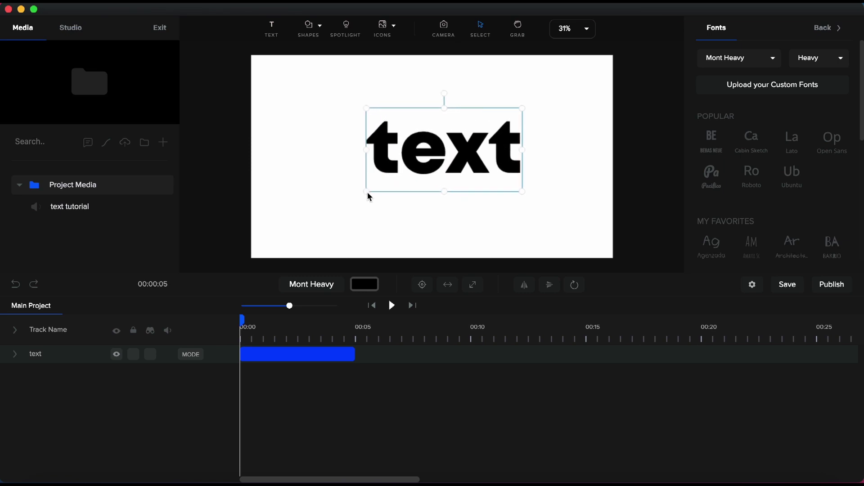
left_click(422, 285)
Step: Duplicate the "text" layer, lock and hide the original, and change the copy's wording to "t"
key("super+c")
key("super+v")
left_click(266, 355)
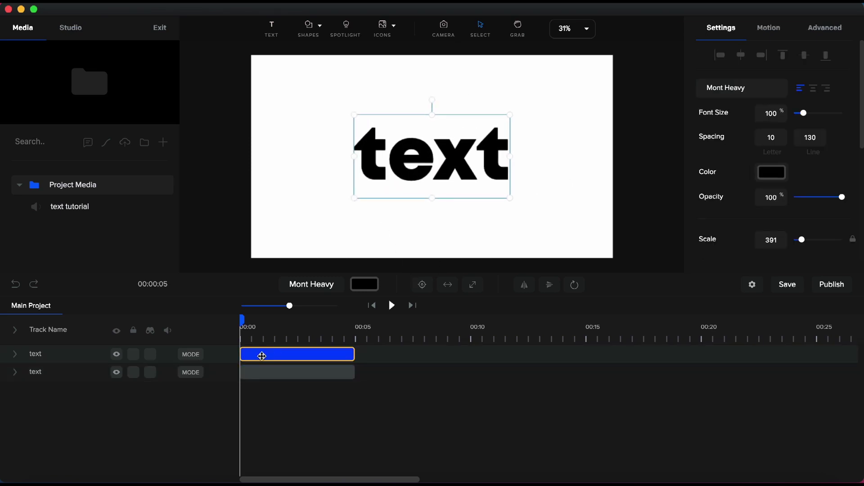
left_click(134, 372)
left_click(293, 353)
double_click(450, 170)
key("super+a")
type("t")
left_click(117, 373)
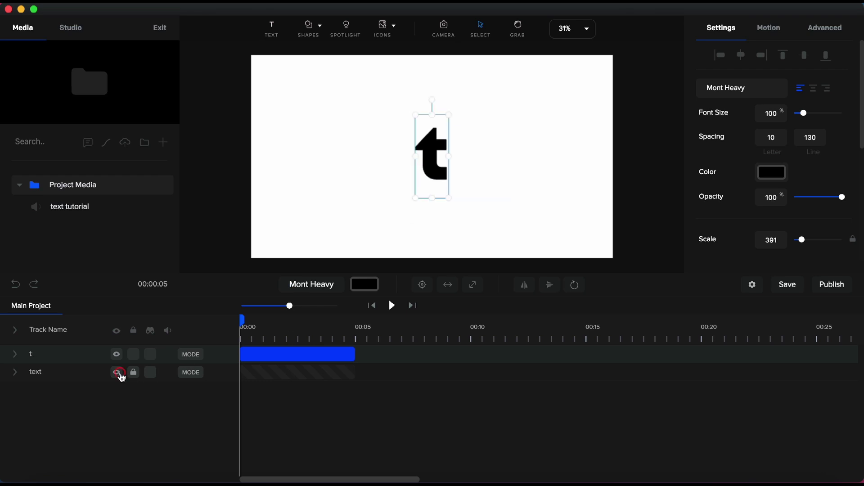
Step: Duplicate the "t" layer, lock and hide the original, and change the copy's letter to "e"
left_click(297, 352)
key("super+c")
key("super+v")
left_click(116, 372)
left_click(443, 159)
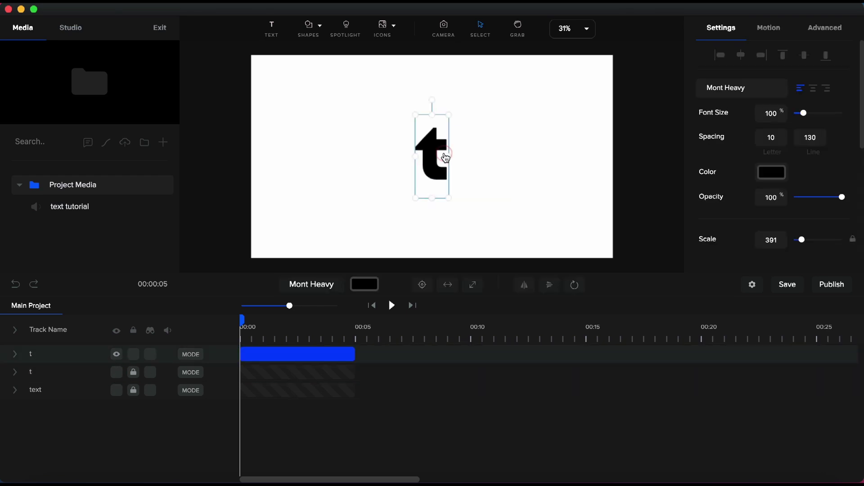
double_click(443, 160)
key("ctrl+a")
key("BackSpace")
type("e")
Step: Duplicate the "e" layer, lock and hide the original, and change the copy's letter to "x"
left_click(320, 351)
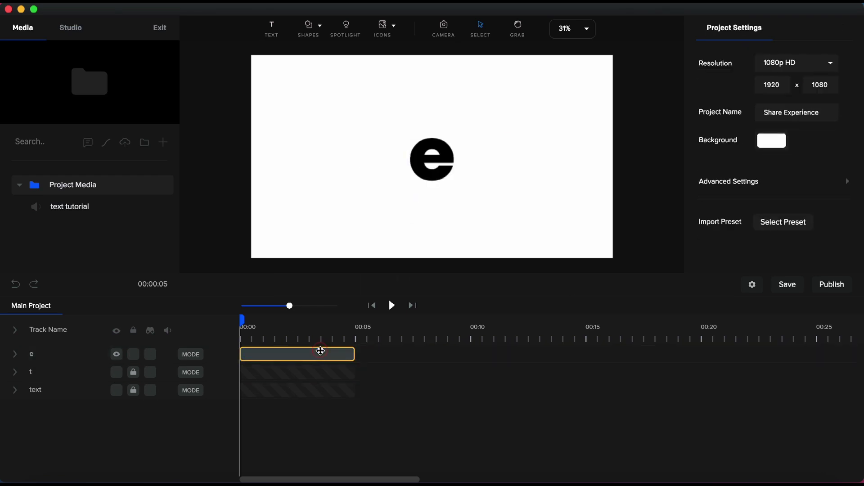
left_click(320, 351)
key("super+c")
key("super+v")
left_click(133, 372)
left_click(117, 372)
left_click(270, 356)
double_click(446, 172)
key("BackSpace")
type("x")
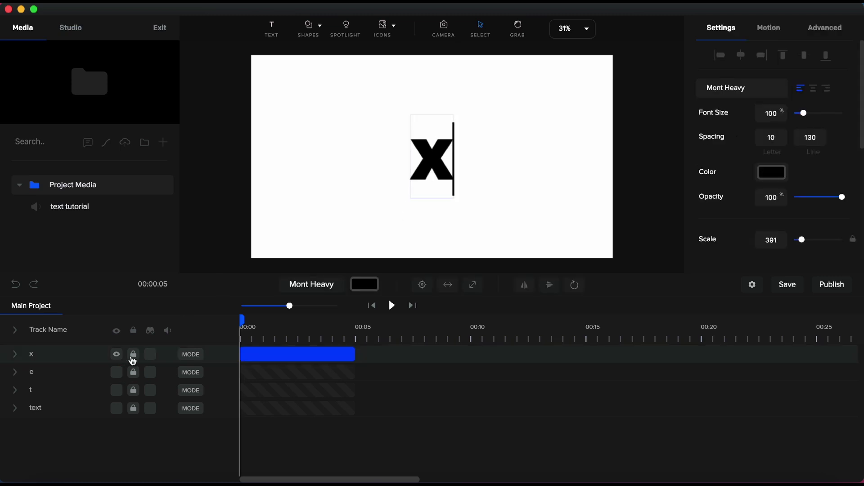
Step: Duplicate the "x" layer as a second "t", lock and hide both letters, and show the full "text" layer again
left_click(272, 354)
left_click(272, 354)
key("super+c")
key("super+v")
left_click(134, 372)
left_click(117, 373)
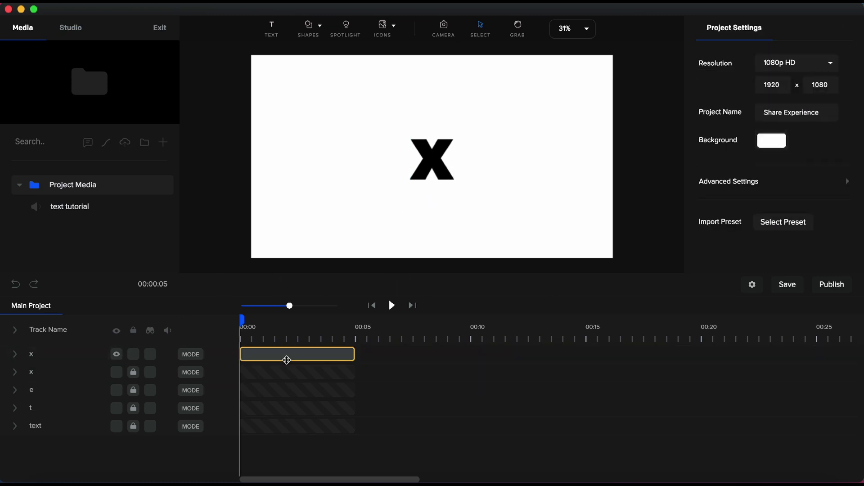
double_click(448, 172)
key("ctrl+a")
type("t")
left_click(135, 358)
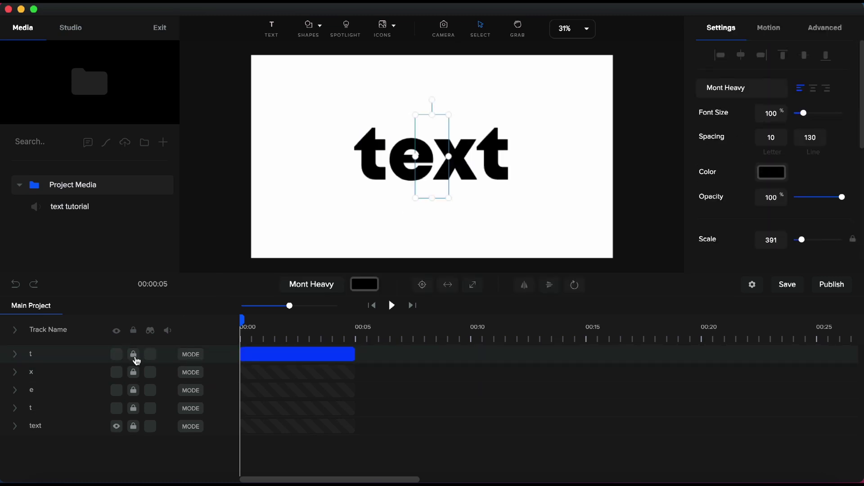
Step: Unlock the full "text" layer, color it bright red at 69% opacity, and lock it again
left_click(134, 426)
left_click(301, 426)
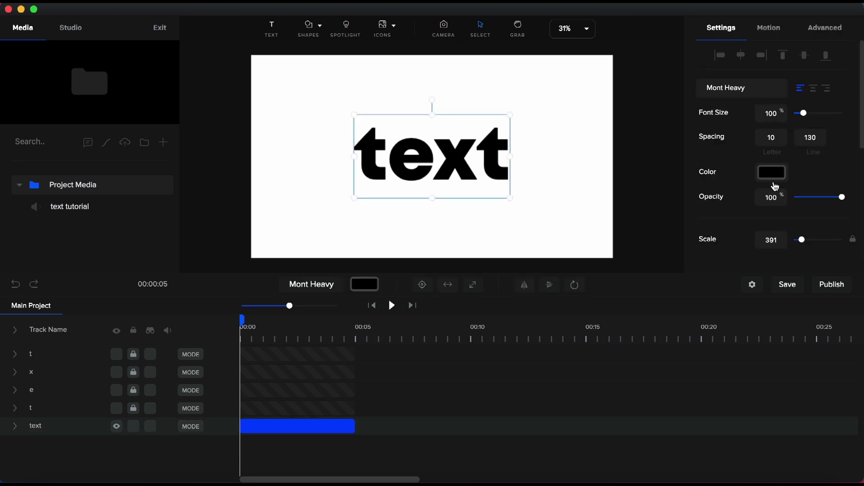
left_click(773, 173)
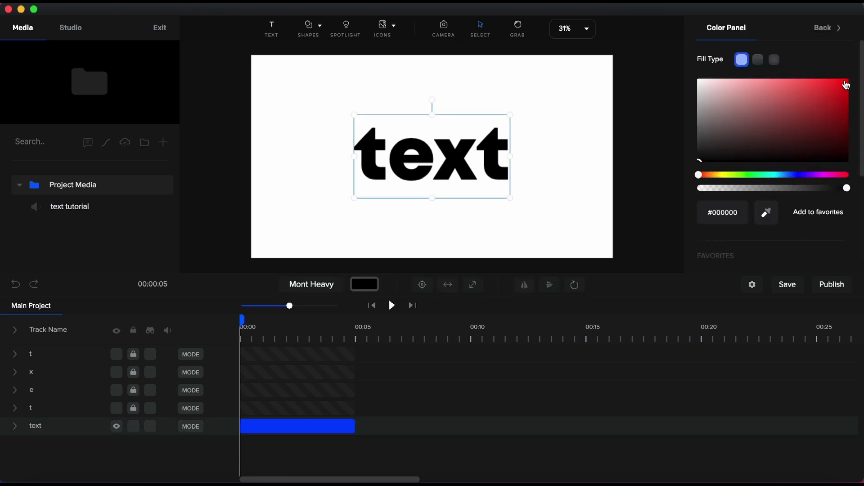
left_click(846, 85)
left_click(828, 29)
left_click_drag(841, 195, 827, 197)
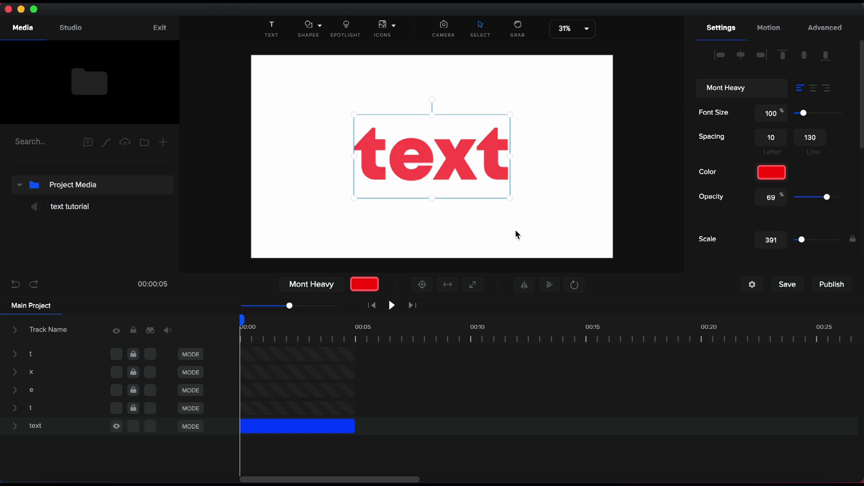
left_click(134, 427)
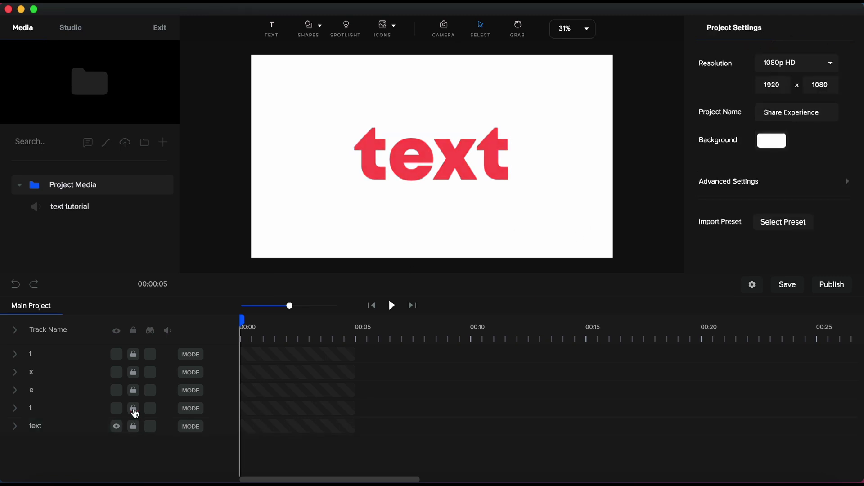
Step: Show and unlock the first "t" layer, align it exactly over the red word's first letter, and lock it
left_click(134, 409)
left_click(154, 410)
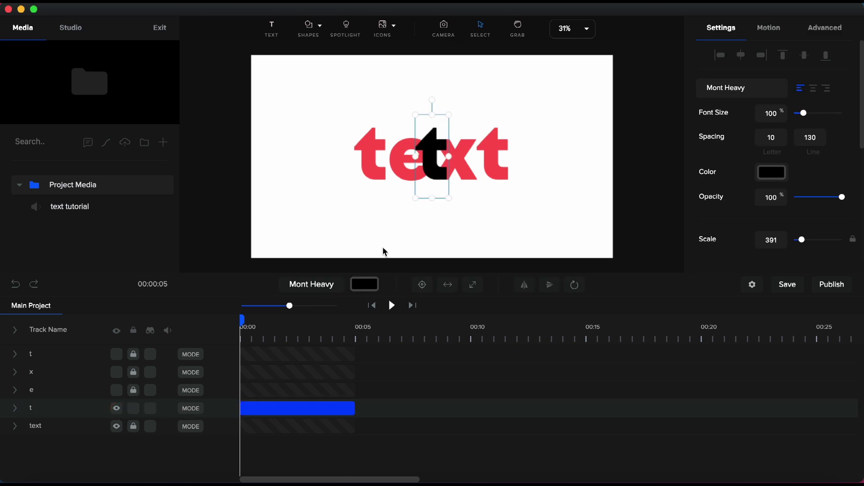
scroll(436, 172, "up", 5)
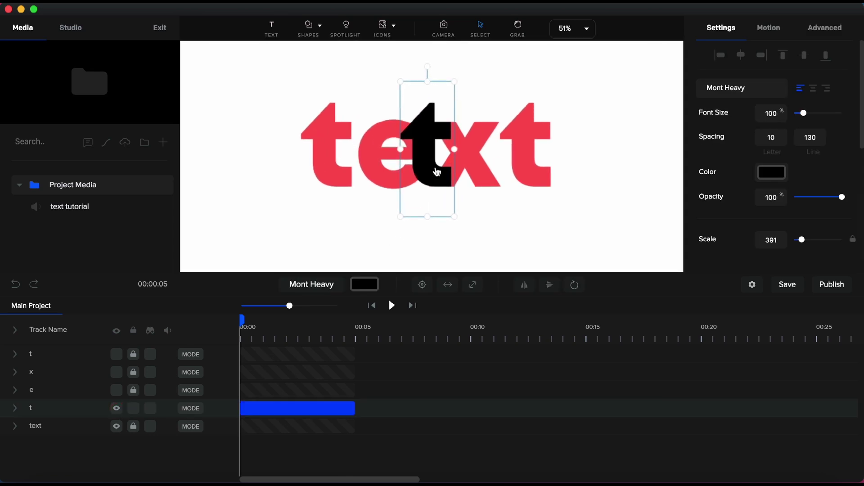
key("shift+Left")
key("shift+Left")
key("shift+Left")
key("shift+Left")
key("shift+Left")
key("shift+Left")
key("shift+Left")
key("shift+Left")
key("shift+Left")
key("shift+Left")
key("shift+Left")
key("shift+Left")
key("shift+Left")
key("shift+Left")
key("shift+Left")
key("shift+Left")
key("shift+Left")
key("shift+Left")
key("shift+Left")
key("shift+Left")
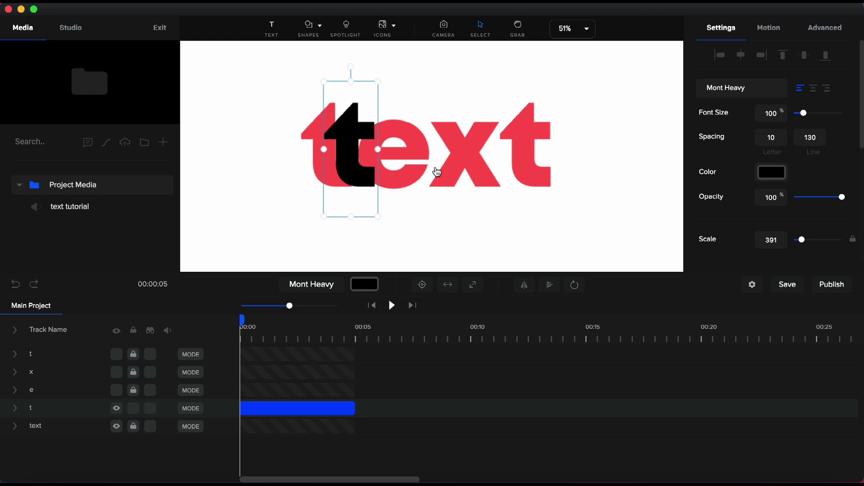
key("Left")
key("Left")
key("Left")
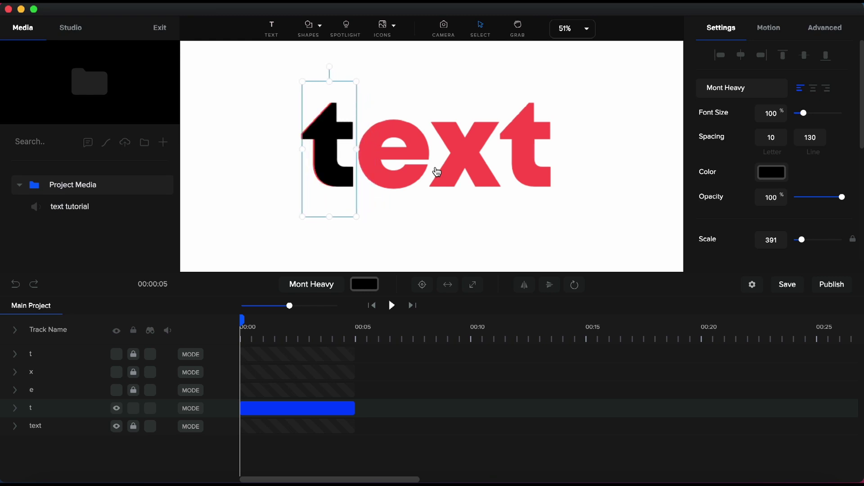
scroll(322, 136, "up", 5)
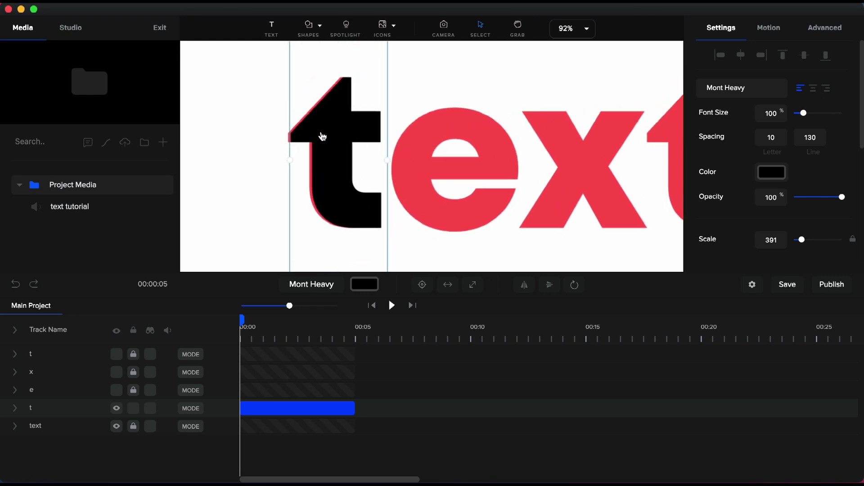
key("Left")
key("Left")
key("Left")
key("Left")
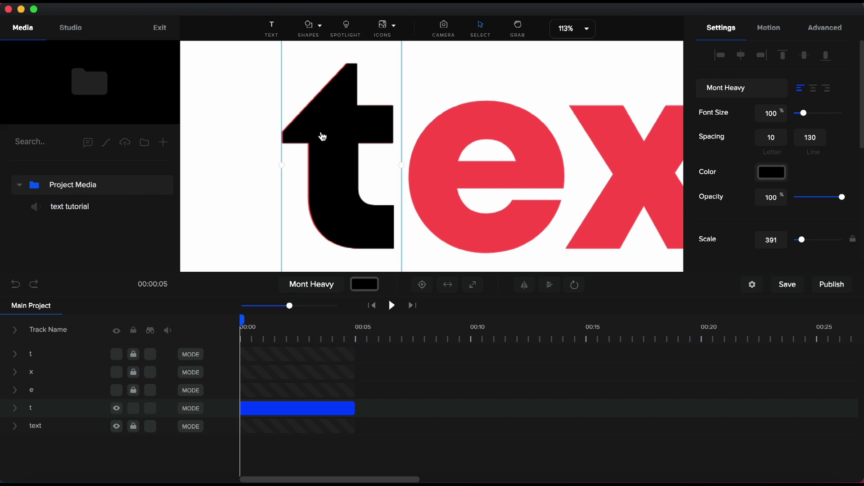
key("Left")
key("Left")
key("Left")
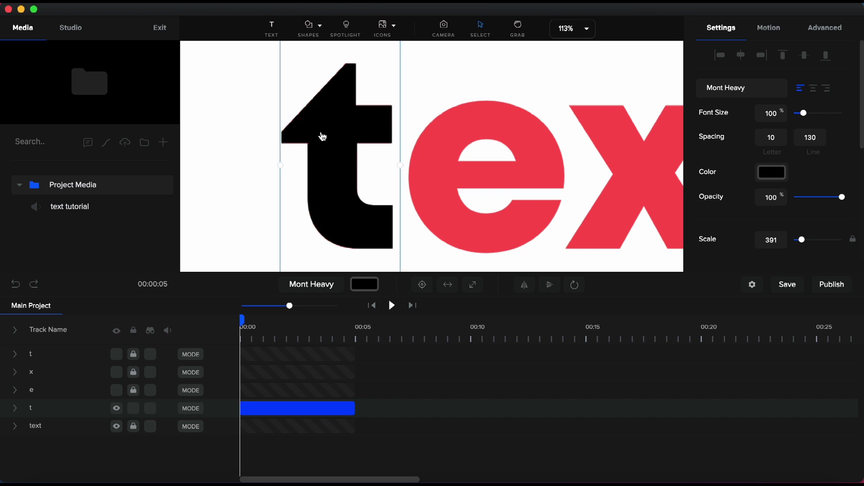
left_click(133, 410)
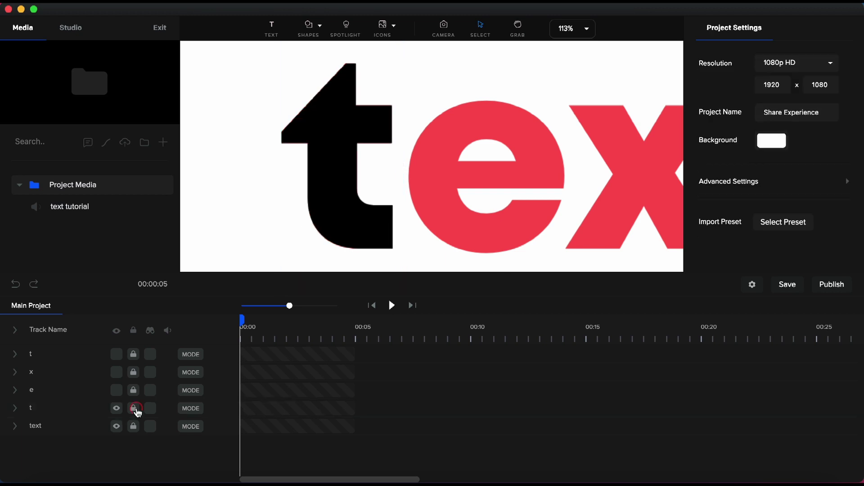
Step: Show and unlock the "e" layer, align it exactly over the red "e", and lock it
left_click(116, 390)
left_click(133, 390)
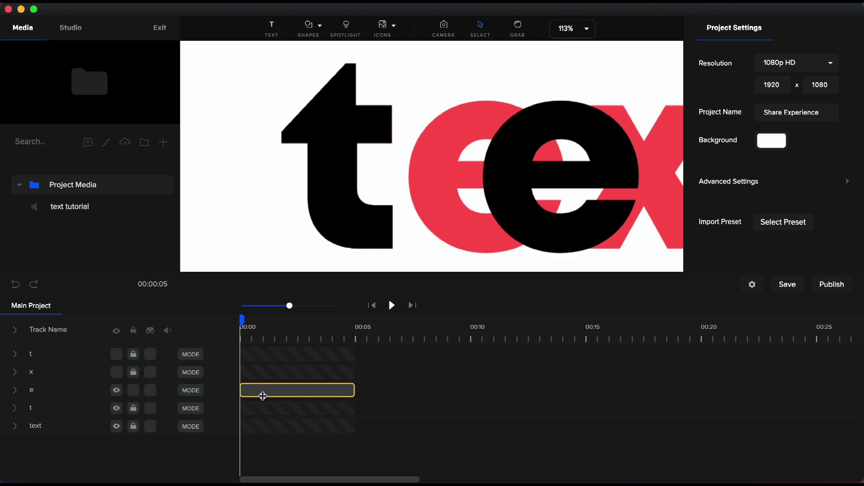
left_click(261, 392)
left_click(418, 292)
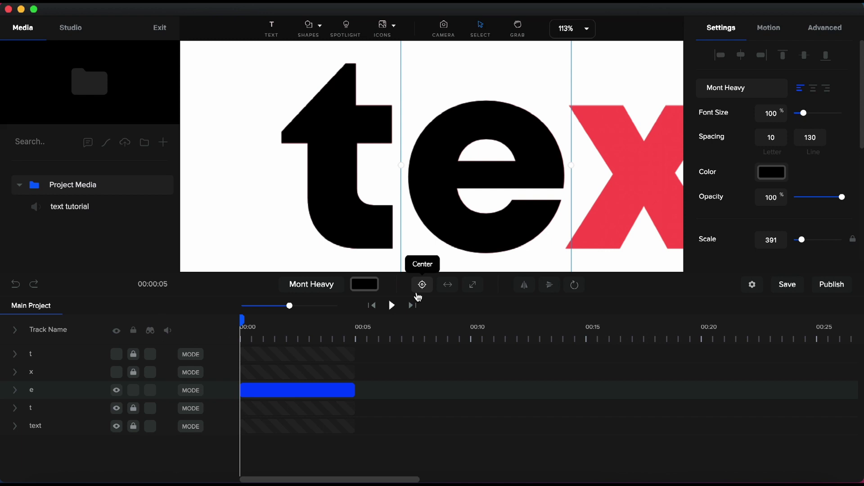
left_click(134, 392)
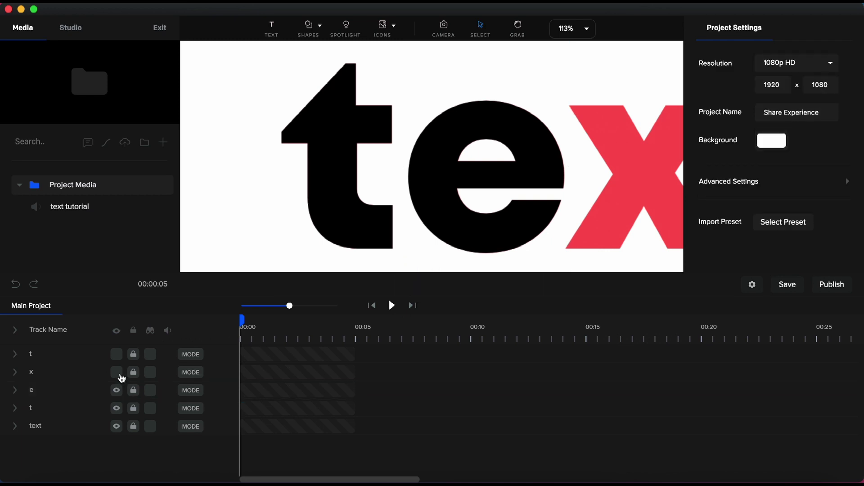
Step: Show and unlock the "x" layer, align it exactly over the red "x", and lock it
left_click(116, 372)
left_click(133, 372)
left_click(269, 375)
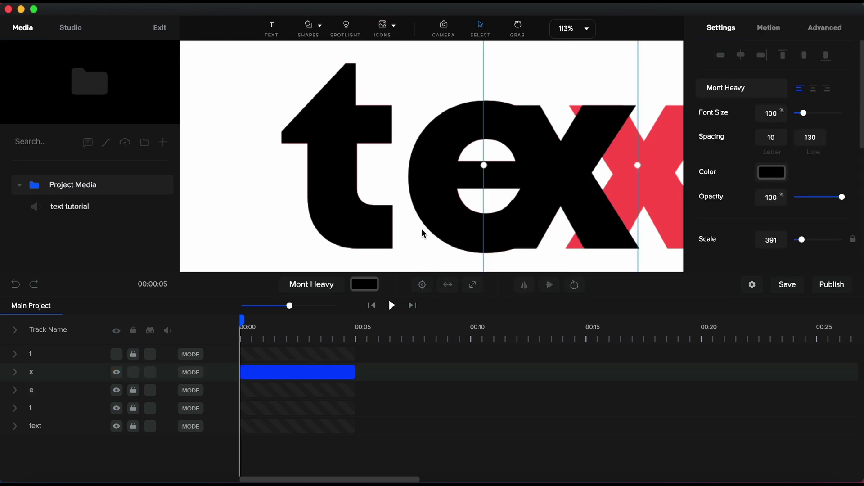
scroll(423, 227, "down", 5)
scroll(523, 226, "up", 4)
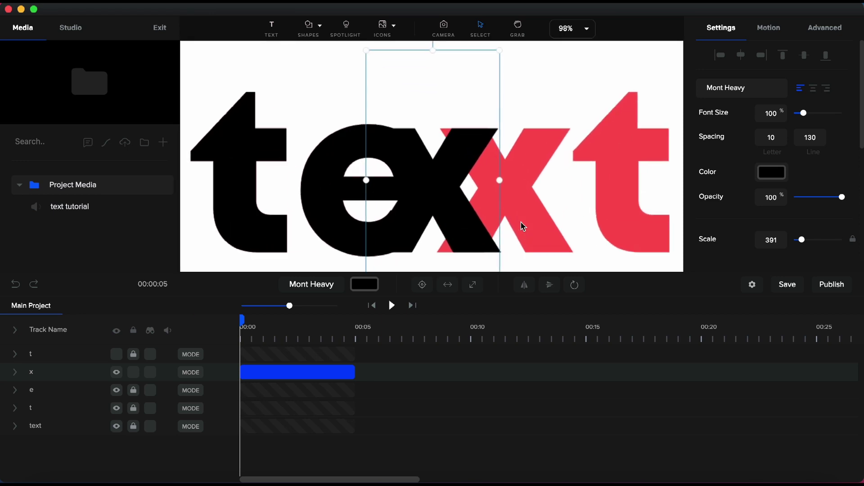
key("shift+Right")
key("shift+Right")
key("shift+Right")
key("shift+Right")
key("shift+Right")
key("shift+Right")
key("shift+Right")
key("shift+Right")
key("shift+Right")
key("shift+Right")
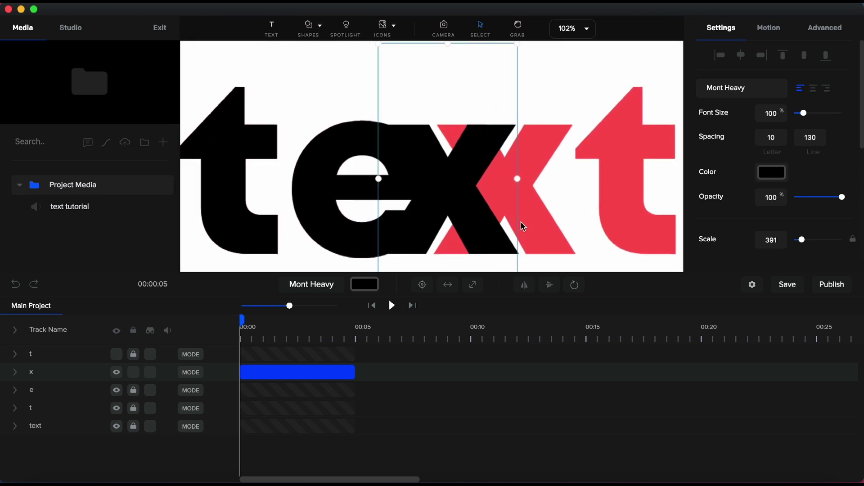
key("Right")
key("Right")
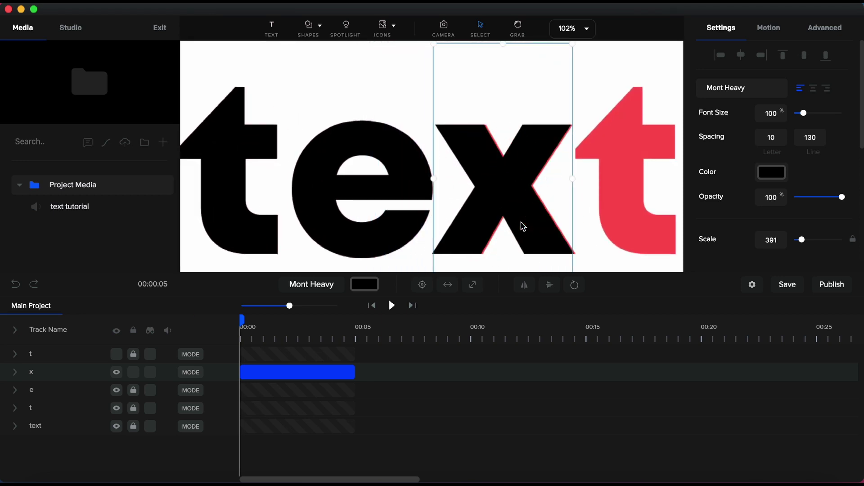
key("Right")
key("Right")
key("Right")
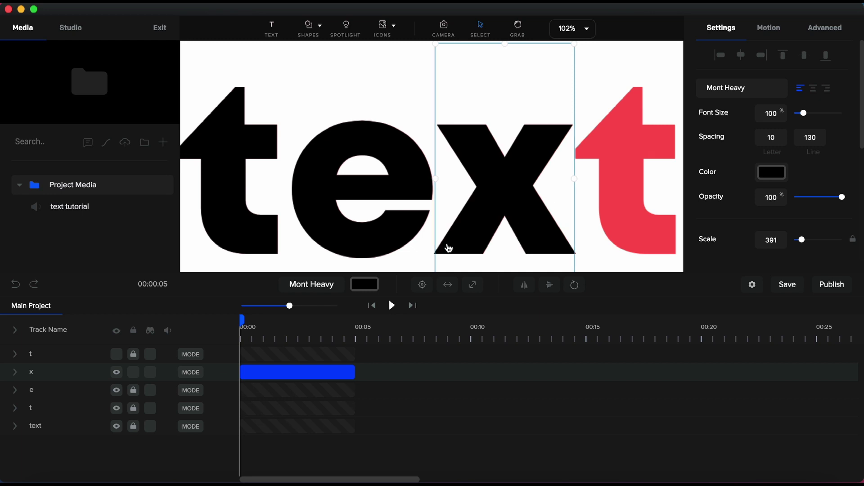
left_click(133, 372)
Step: Show and unlock the last "t" layer and align it exactly over the red word's final letter
left_click(116, 354)
left_click(133, 354)
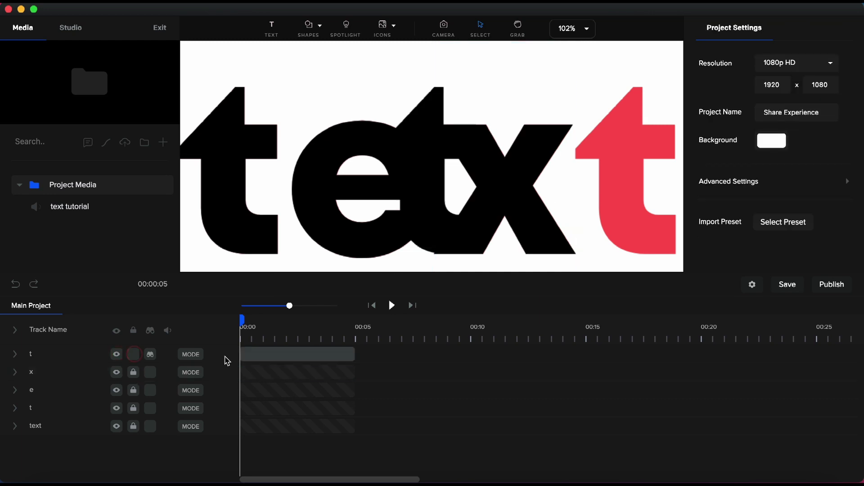
left_click(288, 357)
scroll(448, 209, "down", 5)
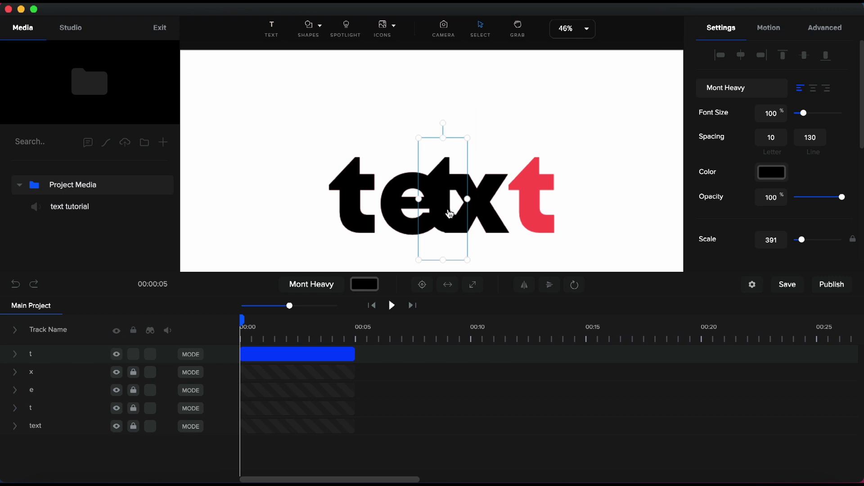
key("shift+Right")
key("shift+Right")
key("shift+Right")
key("shift+Right")
key("shift+Right")
key("shift+Right")
key("shift+Right")
key("shift+Right")
key("shift+Right")
key("shift+Right")
key("shift+Right")
key("shift+Right")
key("shift+Right")
key("shift+Right")
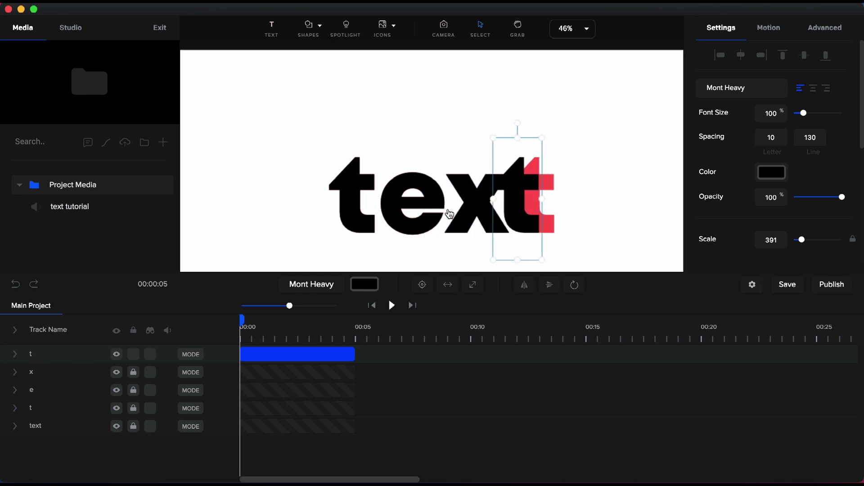
key("shift+Right")
key("shift+Right")
key("shift+Right")
key("shift+Right")
key("shift+Right")
scroll(533, 198, "up", 6)
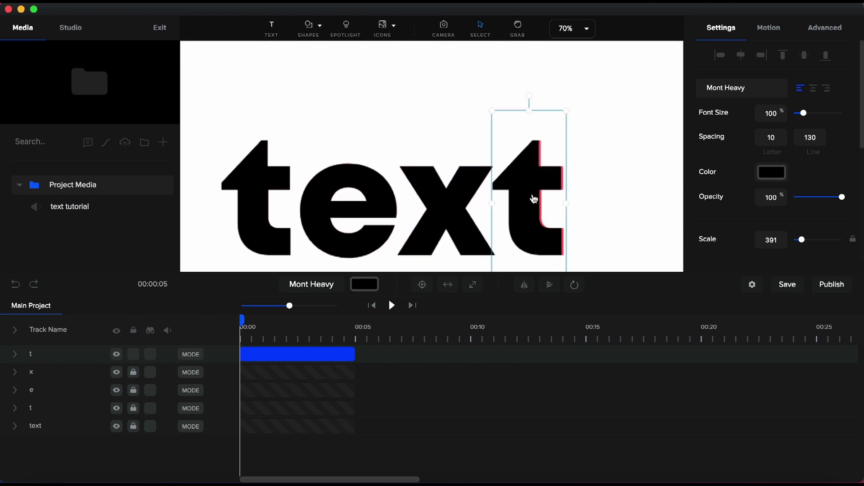
key("Right")
key("Right")
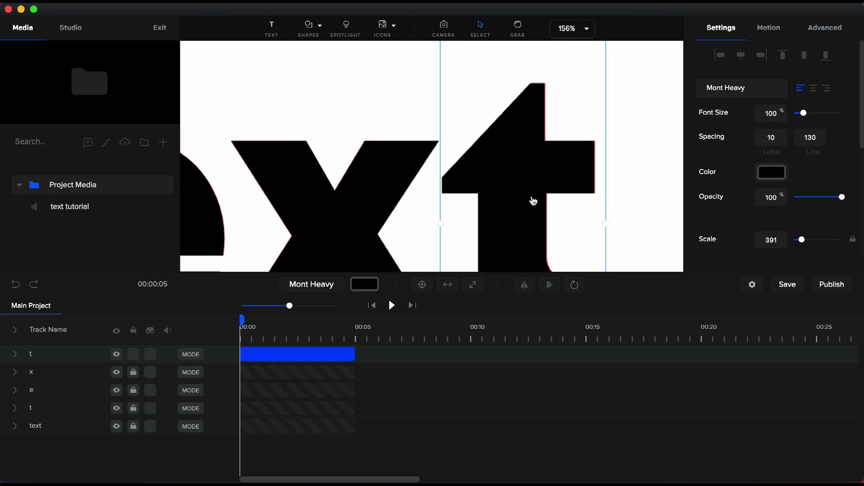
Step: Fit the canvas to the screen and lock all tracks
left_click(580, 28)
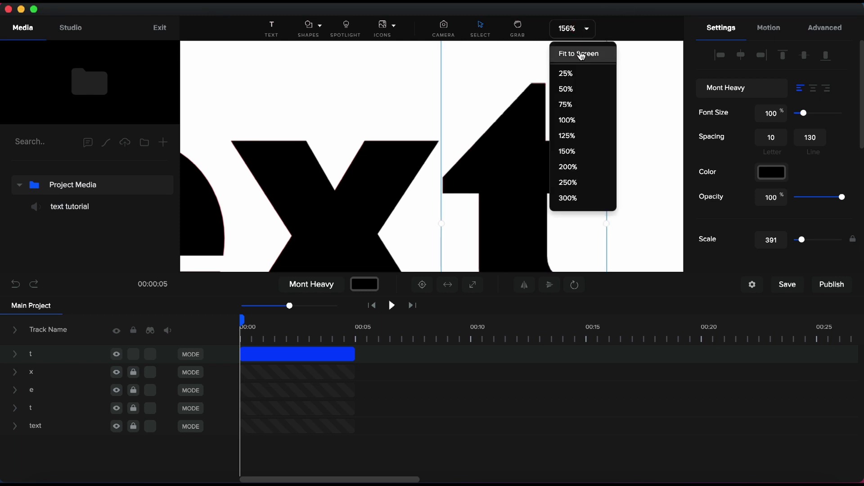
left_click(579, 54)
left_click(133, 331)
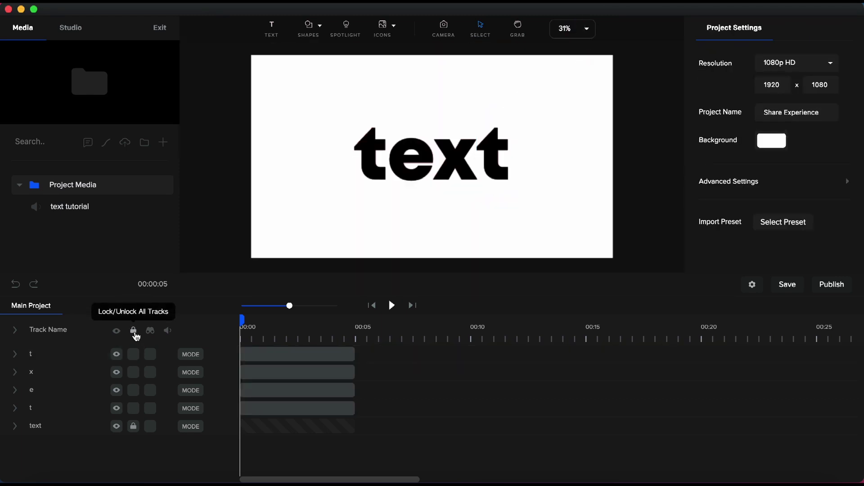
left_click(135, 333)
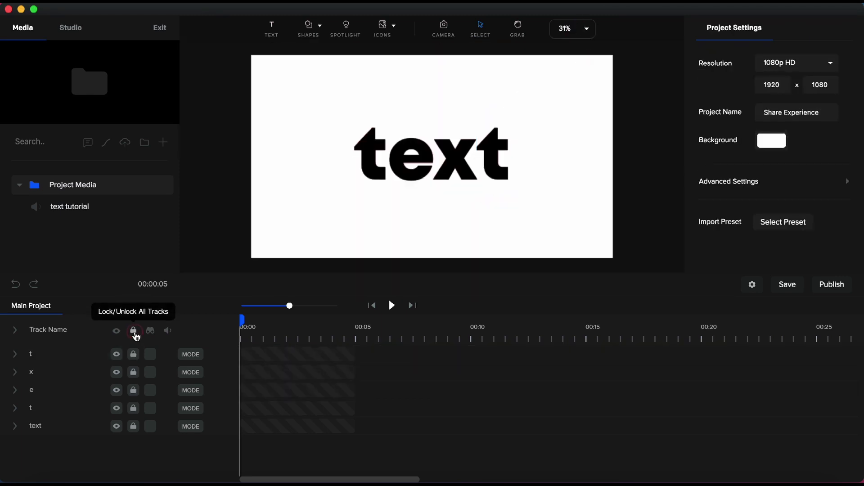
Step: Unlock and expand the first "t" layer and set its rotation anchor to the bottom-left corner
left_click(134, 410)
left_click(246, 408)
left_click(256, 408)
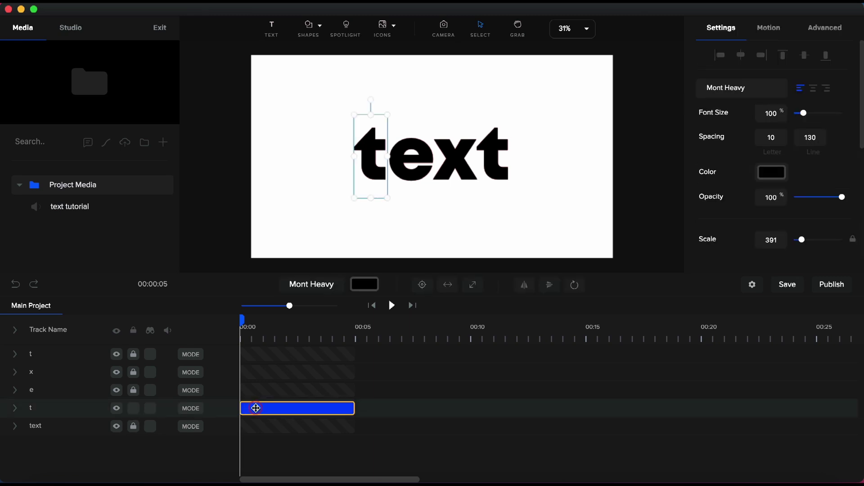
left_click(276, 408)
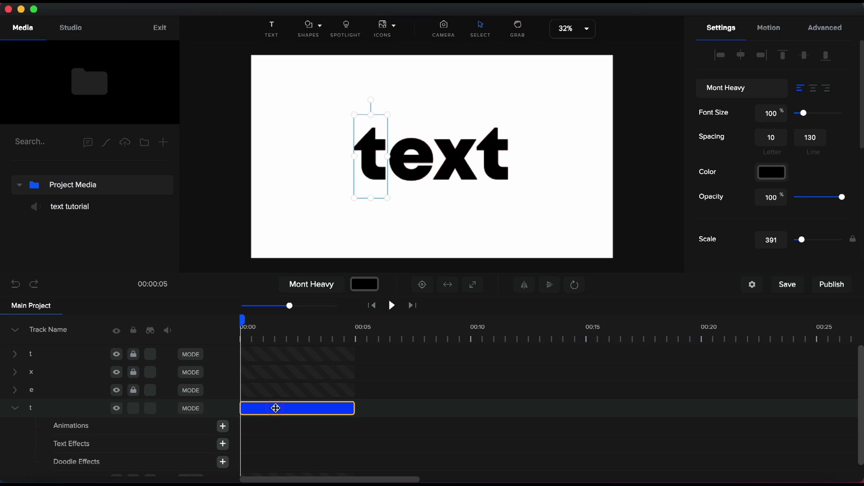
left_click(576, 286)
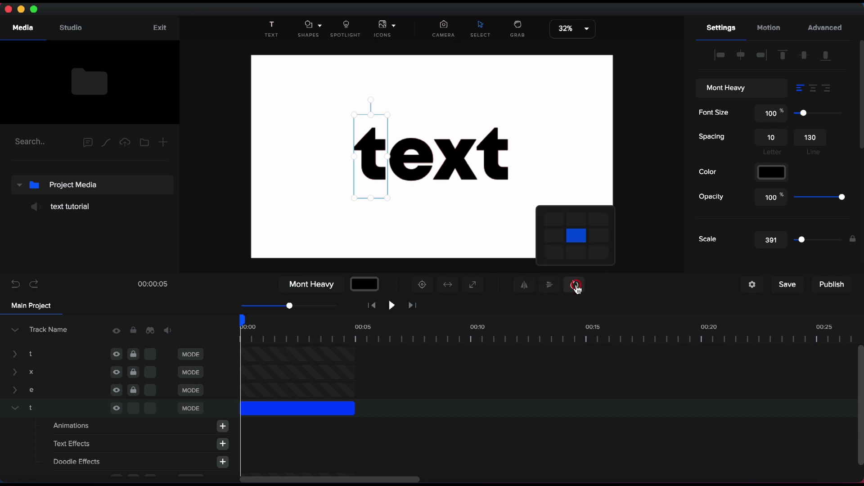
left_click(556, 255)
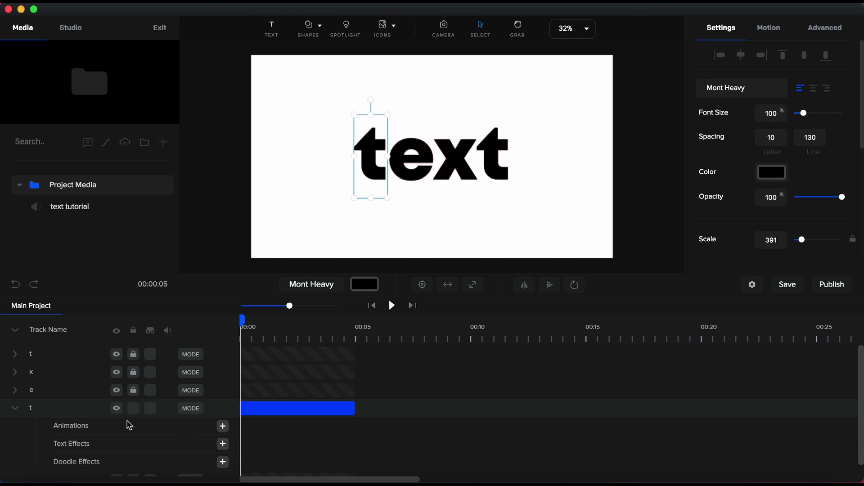
Step: Add an animation to the first "t" with Rotation enabled for the entire text and Expo Out easing
left_click(223, 426)
left_click(422, 237)
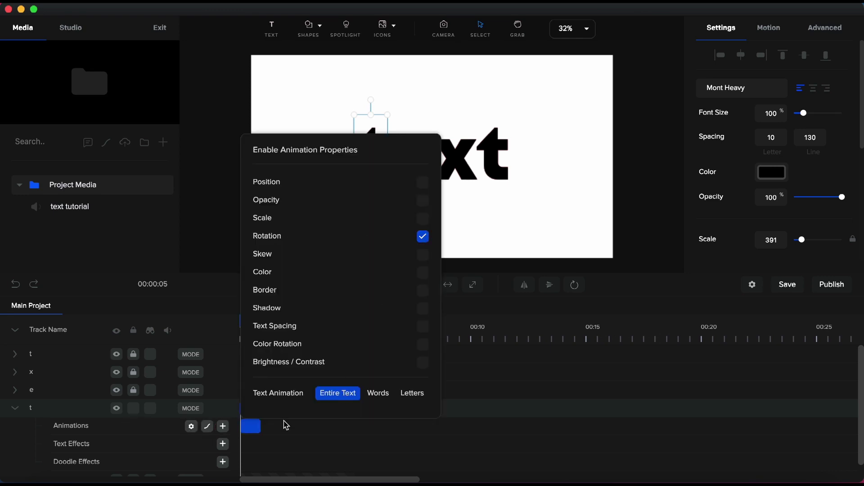
left_click(207, 426)
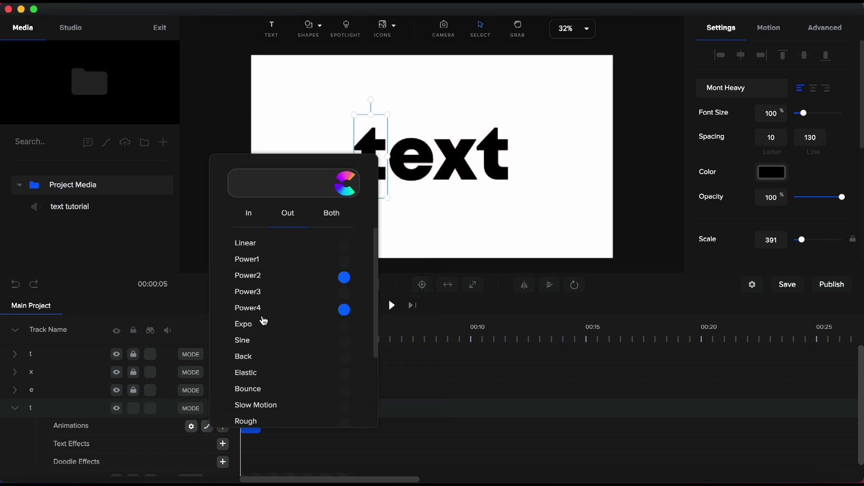
left_click(265, 324)
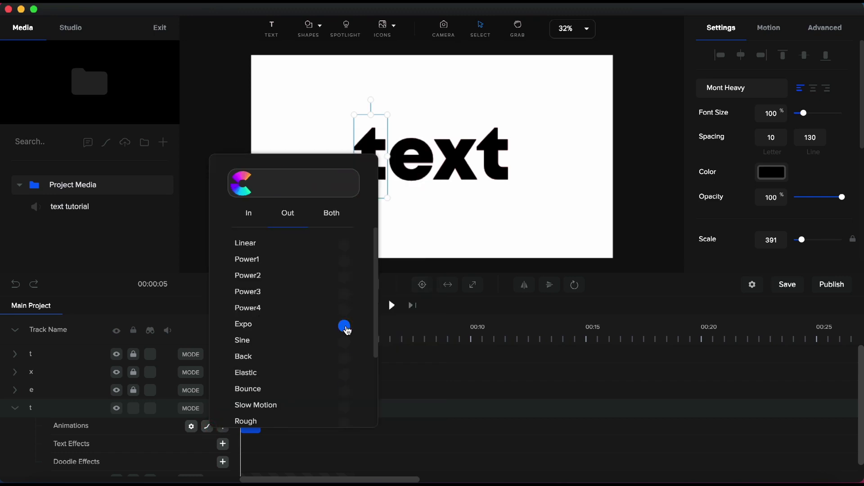
left_click(255, 433)
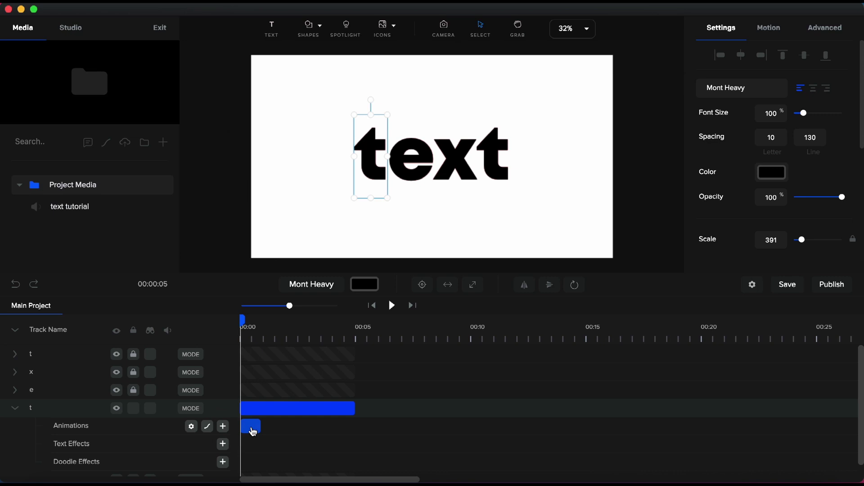
Step: Rotate the first "t" counterclockwise onto its side as the animation's starting pose, and place the animation at the timeline's start
left_click_drag(253, 432, 266, 432)
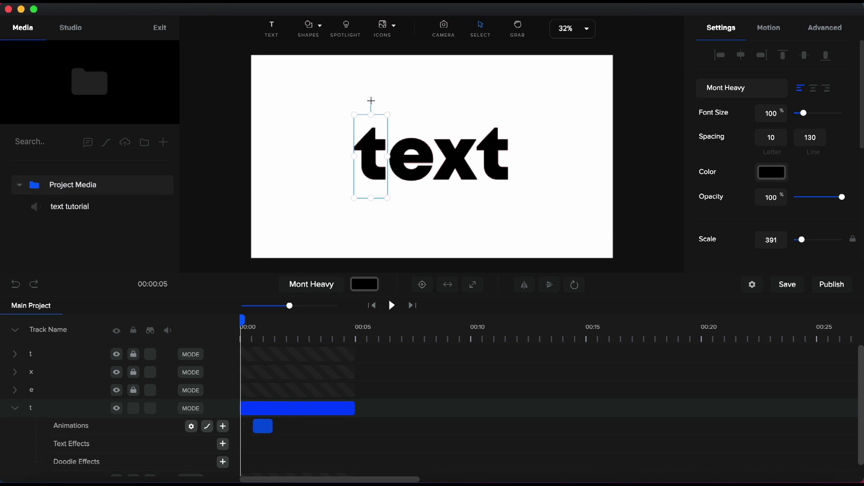
left_click_drag(371, 101, 293, 196)
left_click(291, 338)
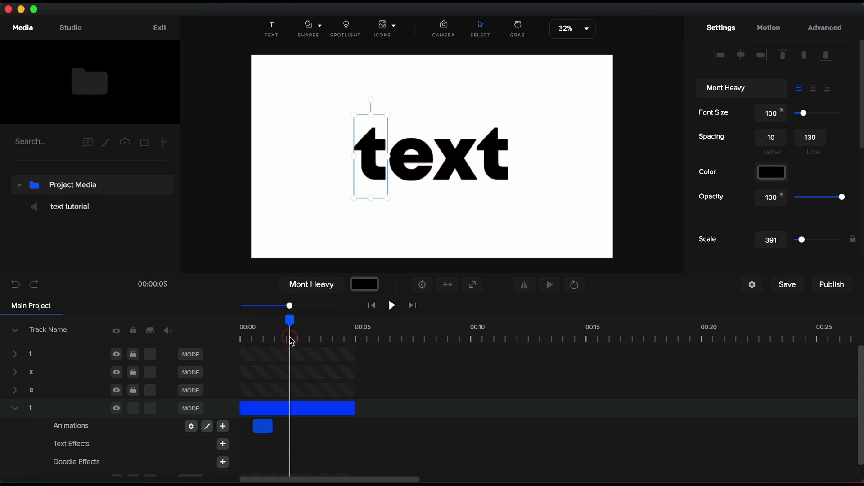
left_click_drag(264, 433, 251, 433)
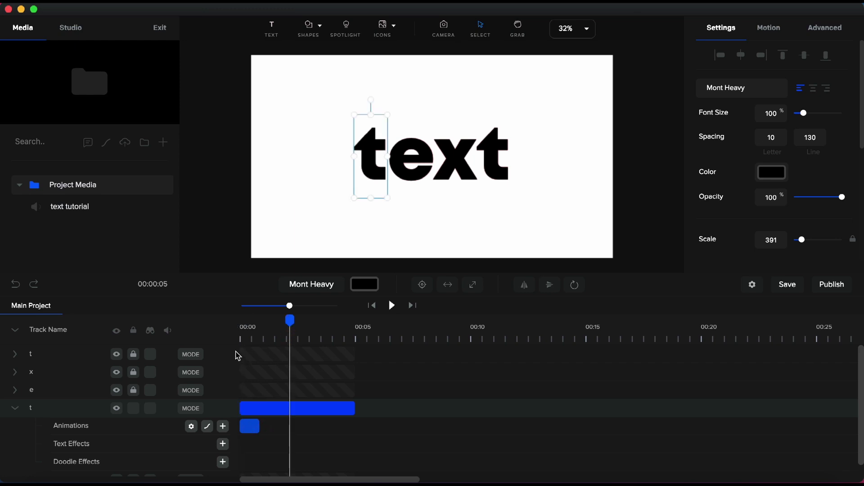
Step: Preview the first "t" animation from the beginning, and collapse and lock its track
left_click(241, 339)
key("space")
key("space")
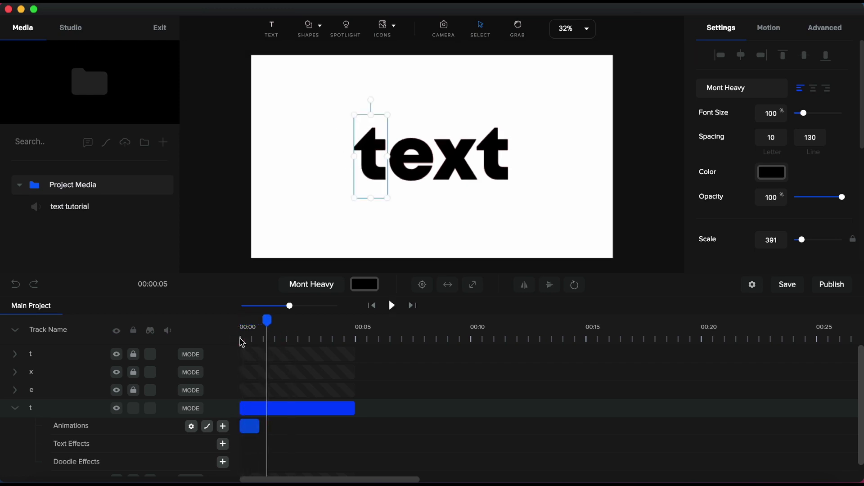
left_click(15, 409)
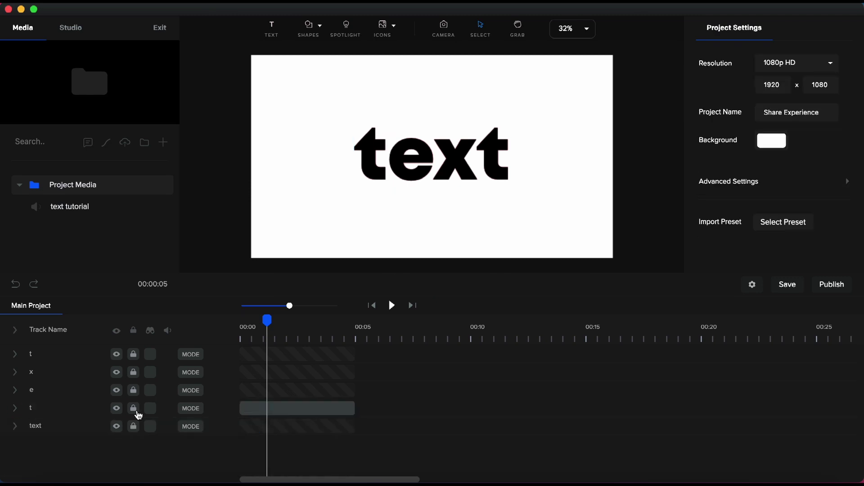
Step: Unlock and select the "e" layer and choose the center as its rotation anchor
left_click(133, 390)
left_click(289, 391)
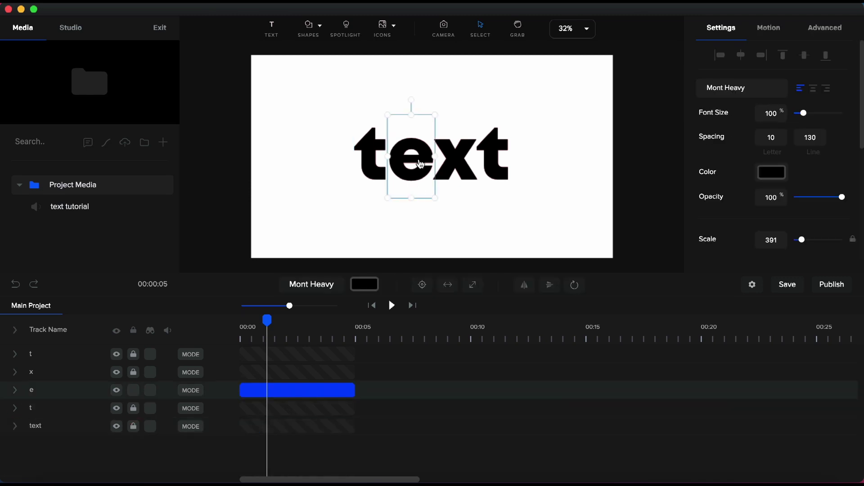
left_click(575, 287)
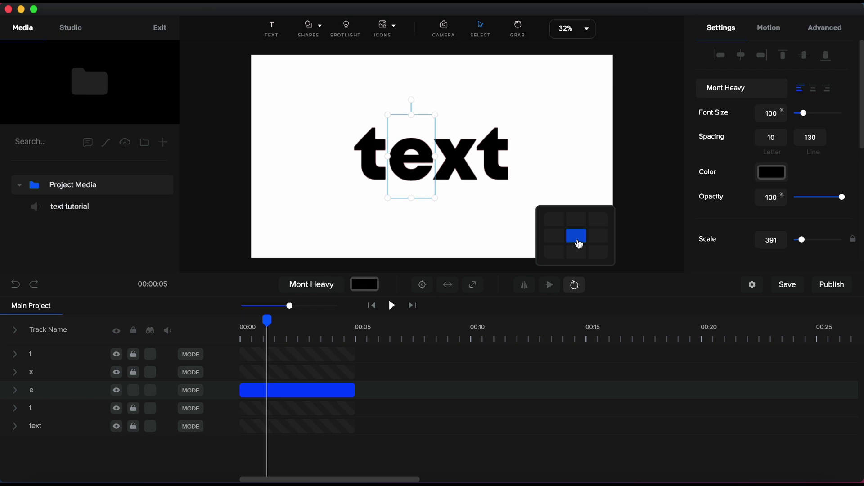
left_click(577, 242)
Step: Add an animation to the "e" layer with Position and Rotation enabled for the entire text
left_click(15, 390)
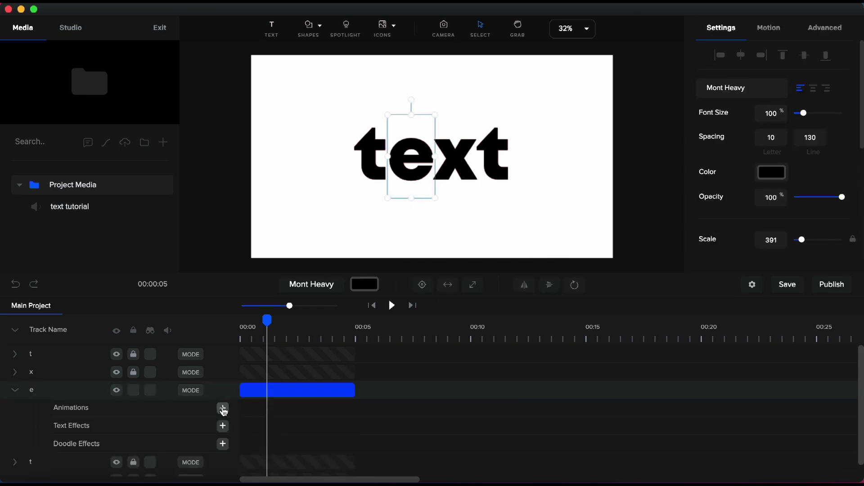
left_click(223, 409)
left_click(450, 165)
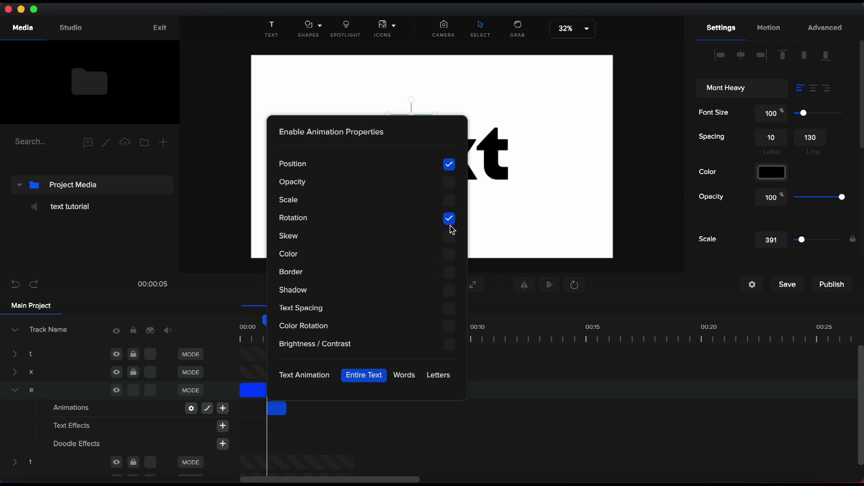
left_click(279, 415)
Step: Place the "e" animation just after the playhead and raise the letter above the word to y 310 as its starting position
left_click_drag(267, 318, 253, 320)
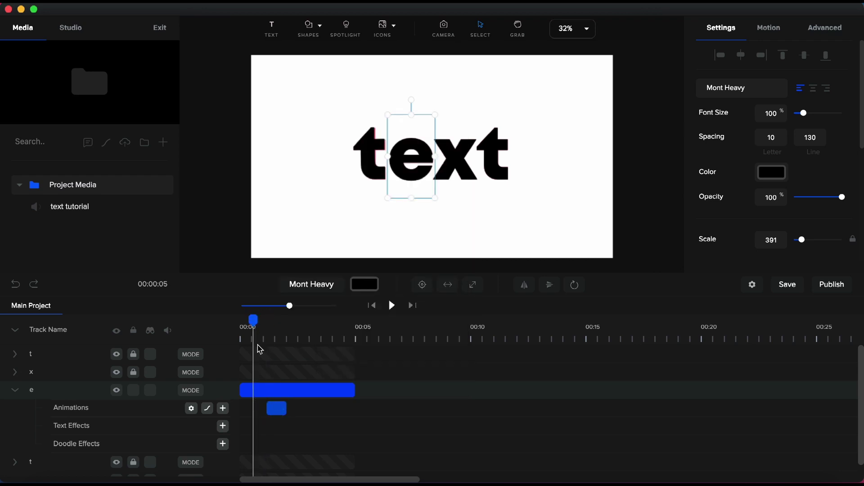
left_click_drag(278, 412, 269, 413)
key("shift+Up")
key("shift+Up")
key("shift+Up")
key("shift+Up")
key("shift+Up")
key("shift+Up")
key("shift+Up")
key("shift+Up")
key("shift+Up")
key("shift+Up")
key("shift+Up")
key("shift+Up")
key("shift+Up")
key("shift+Up")
key("shift+Up")
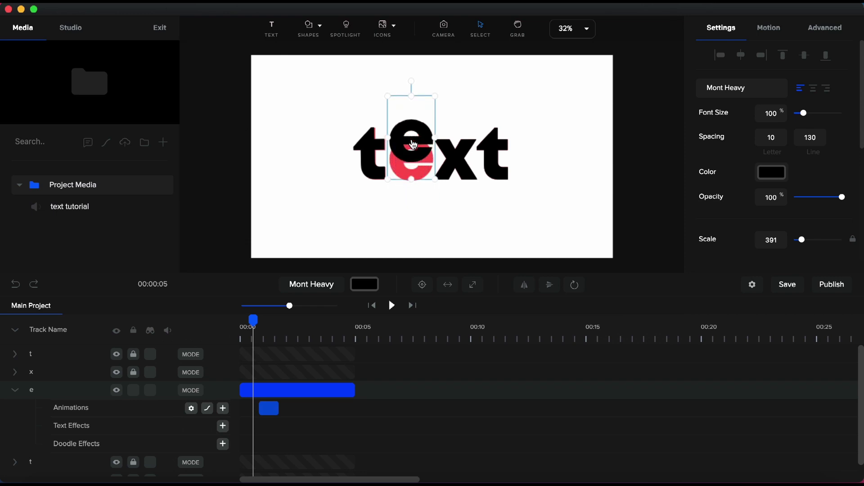
key("shift+Up")
key("shift+Up")
key("shift+Up")
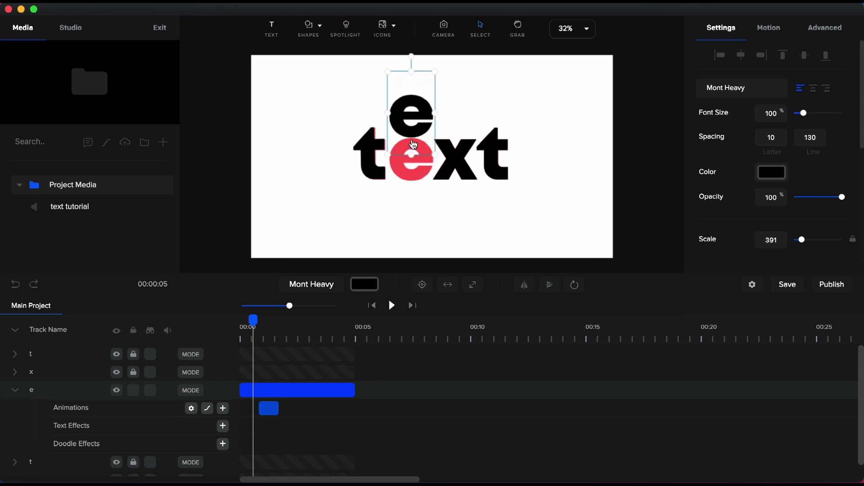
Step: Set the starting X Rotation of the "e" to -90° and scrub through its animation
scroll(717, 130, "down", 5)
left_click_drag(818, 114, 813, 113)
double_click(778, 116)
type("90")
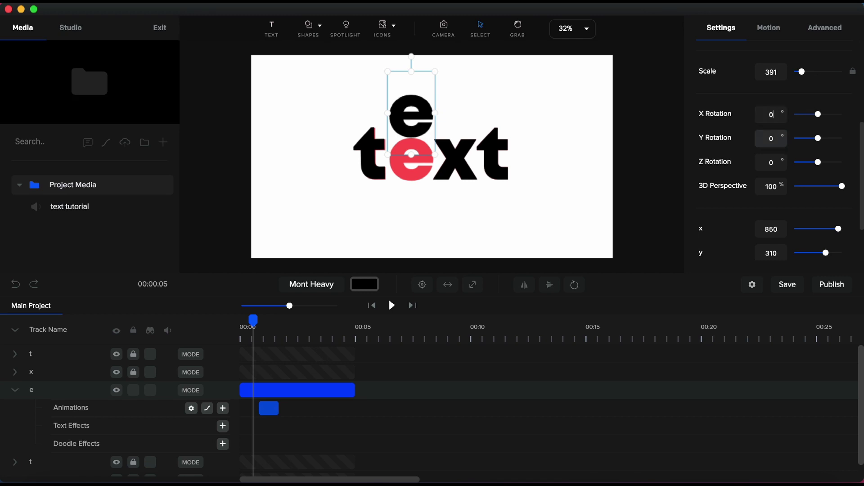
left_click(766, 115)
type("-9")
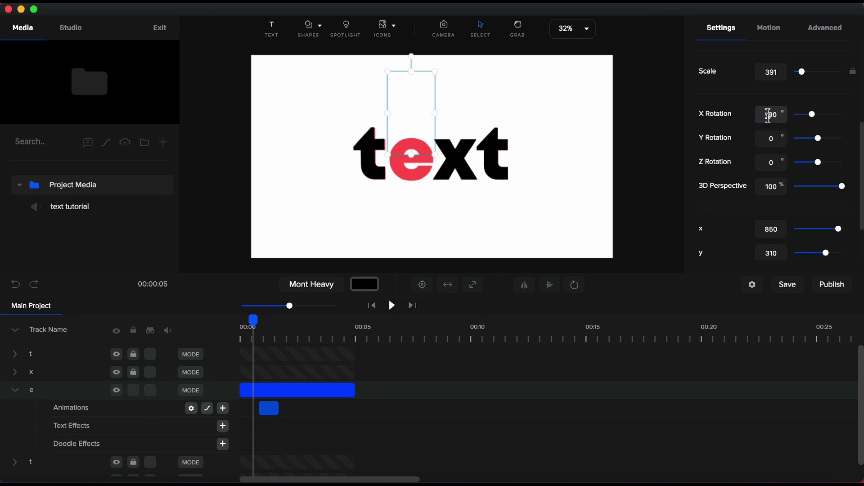
mouse_move(257, 322)
left_mouse_down()
mouse_move(282, 322)
mouse_move(256, 330)
left_mouse_up()
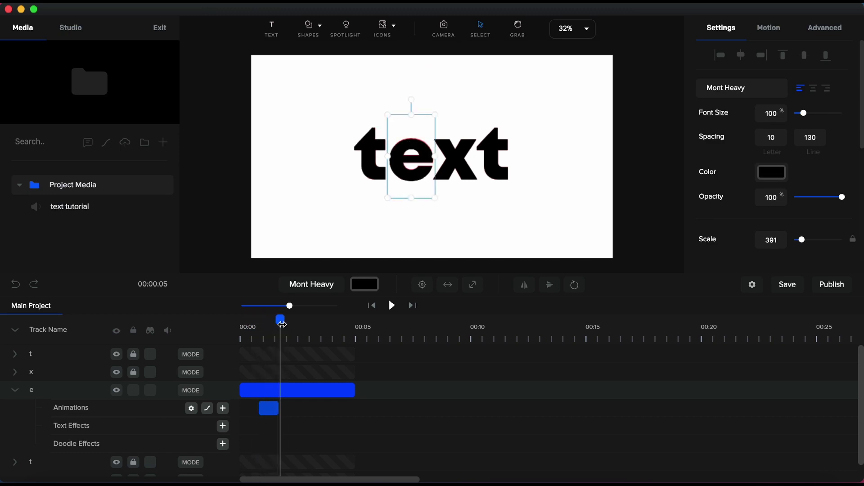
Step: Move the "e" animation to the timeline's start with Expo Out easing, and collapse and lock the layer
left_click_drag(271, 408, 253, 411)
left_click(207, 408)
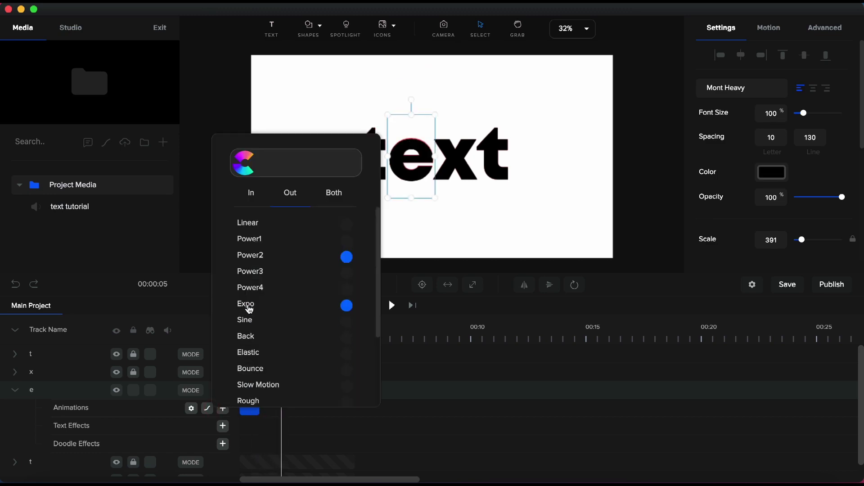
left_click(349, 308)
left_click(330, 421)
left_click(15, 390)
left_click(133, 390)
Step: Unlock the "x" layer and add an animation at the timeline's start with Position and Rotation enabled
left_click(133, 372)
left_click(282, 373)
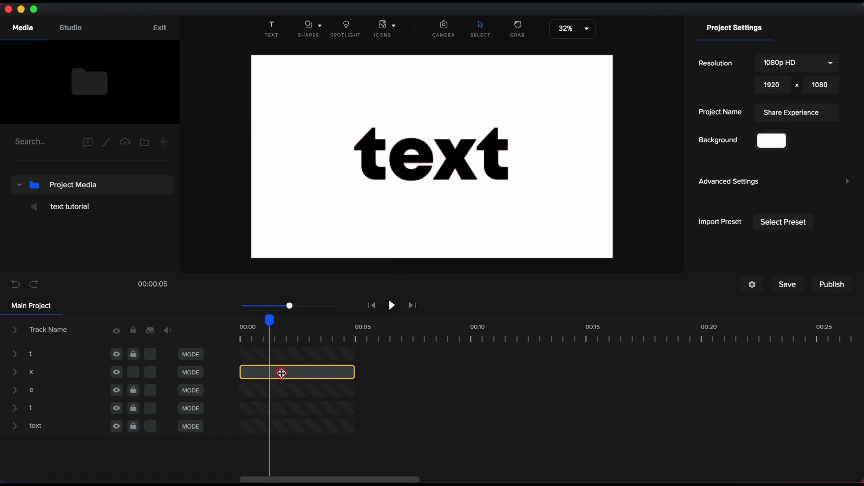
left_click(16, 373)
left_click(257, 372)
left_click(223, 390)
left_click(423, 146)
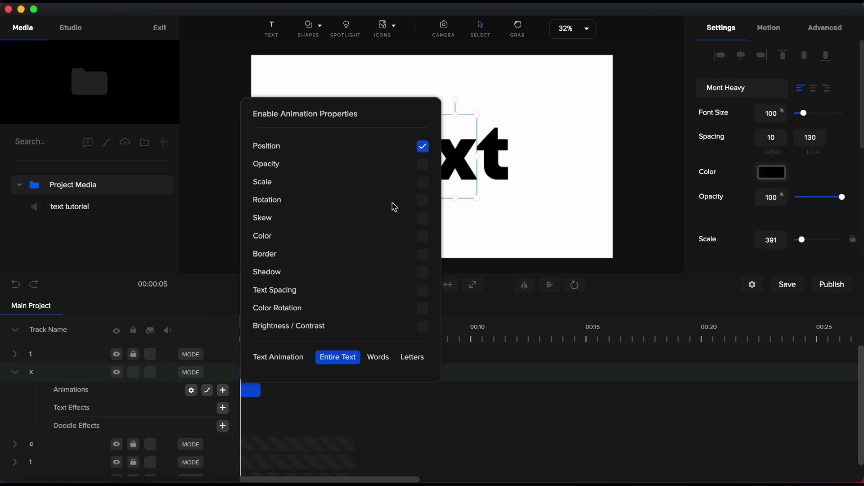
left_click(422, 200)
Step: Apply Expo Out easing to the "x" animation and shift it slightly later on the timeline
left_click(207, 390)
left_click(342, 289)
left_click(267, 421)
left_click_drag(250, 395, 259, 396)
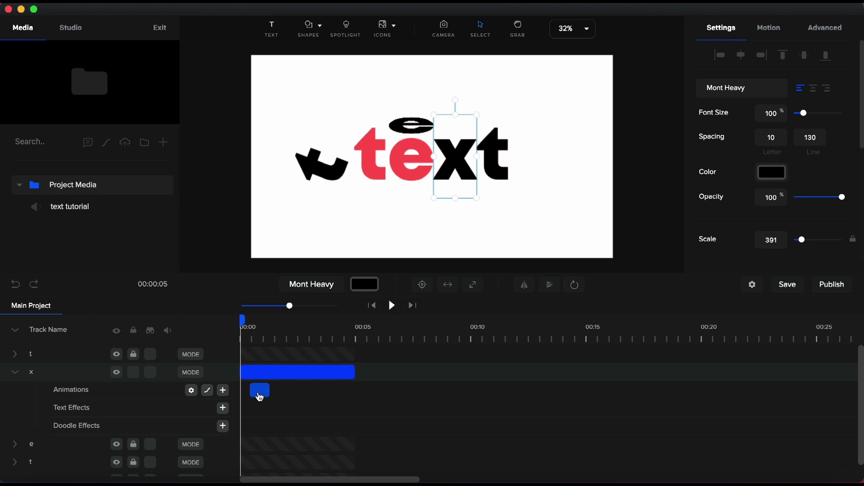
Step: Move the starting position of the "x" below the word and set its starting X Rotation to 90°
left_click_drag(459, 171, 458, 211)
scroll(703, 180, "down", 4)
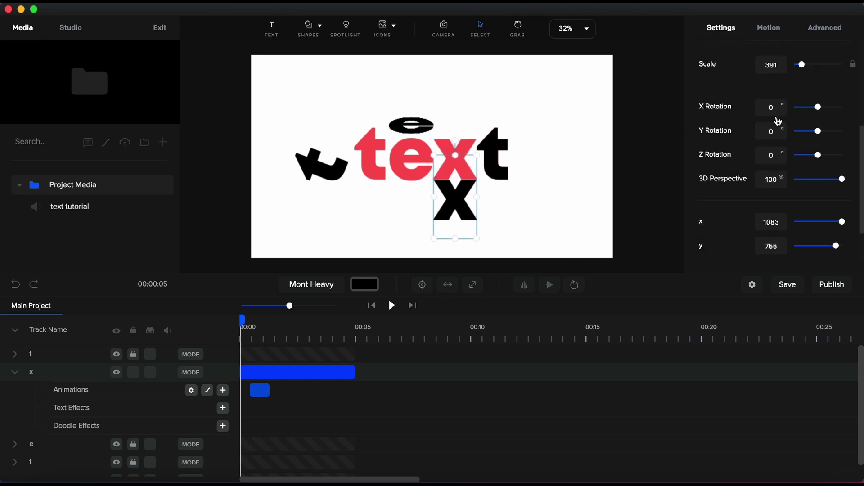
left_click(768, 108)
type("9")
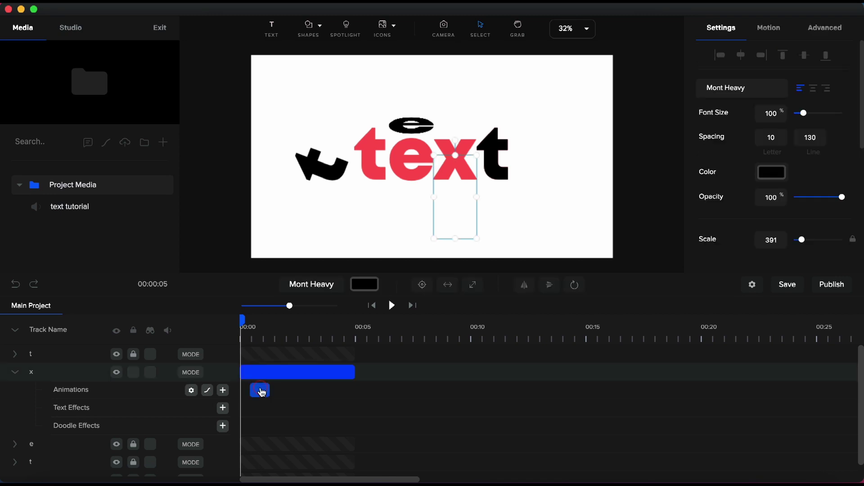
Step: Move the "x" animation to the timeline's start, and collapse and lock the layer
mouse_move(242, 320)
left_mouse_down()
mouse_move(269, 321)
mouse_move(239, 321)
left_mouse_up()
left_click_drag(257, 391, 246, 392)
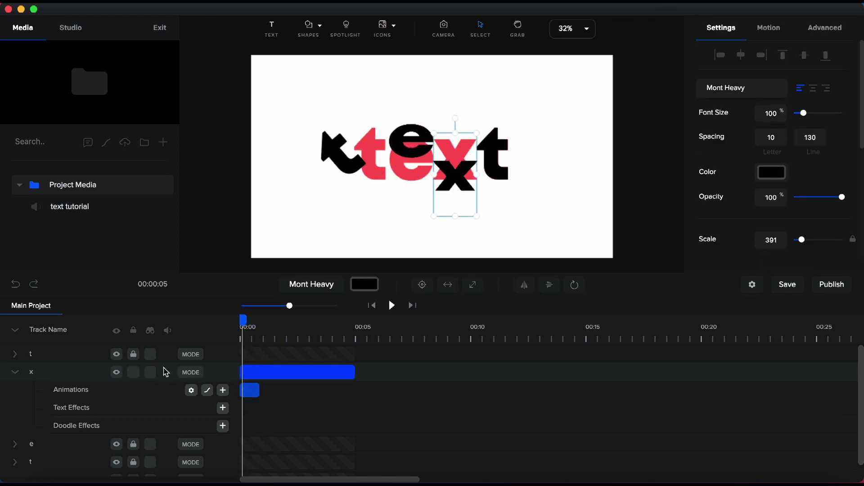
left_click(16, 372)
left_click(134, 373)
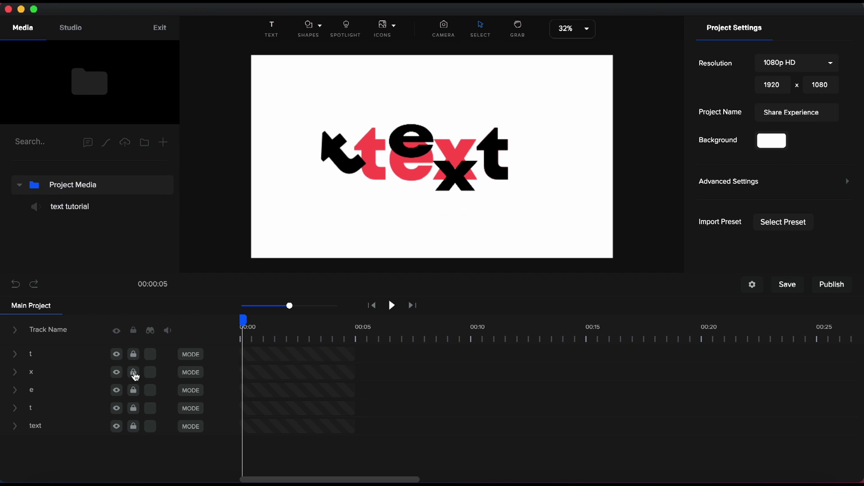
Step: Unlock and expand the final "t" layer and add an animation placed shortly after the timeline's start
left_click(134, 354)
mouse_move(242, 320)
left_mouse_down()
mouse_move(280, 321)
mouse_move(244, 323)
left_mouse_up()
left_click(15, 354)
left_click(223, 372)
left_click(271, 353)
left_click_drag(290, 373, 261, 373)
Step: Enable only Rotation for the final "t" animation and apply an easing preset to it
left_click(191, 373)
left_click(375, 189)
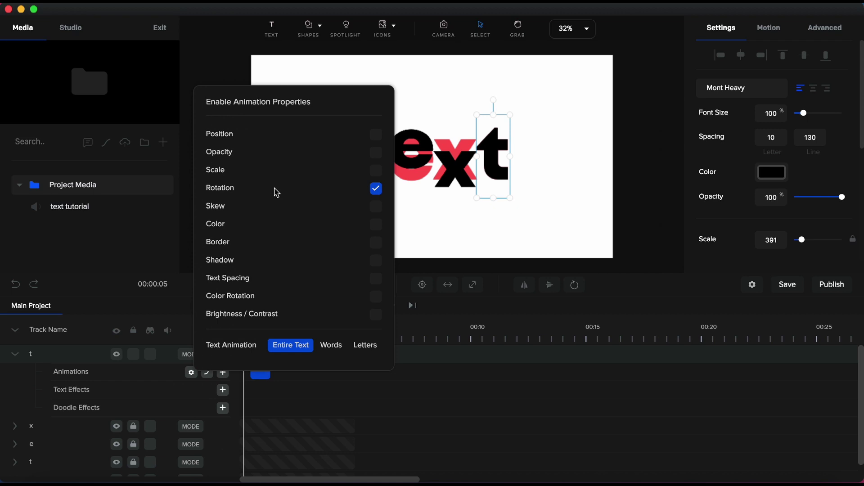
left_click(207, 373)
left_click(344, 272)
Step: Set the final "t" pivot to its bottom-right corner and rotate its starting state clockwise about 90°
left_click(264, 378)
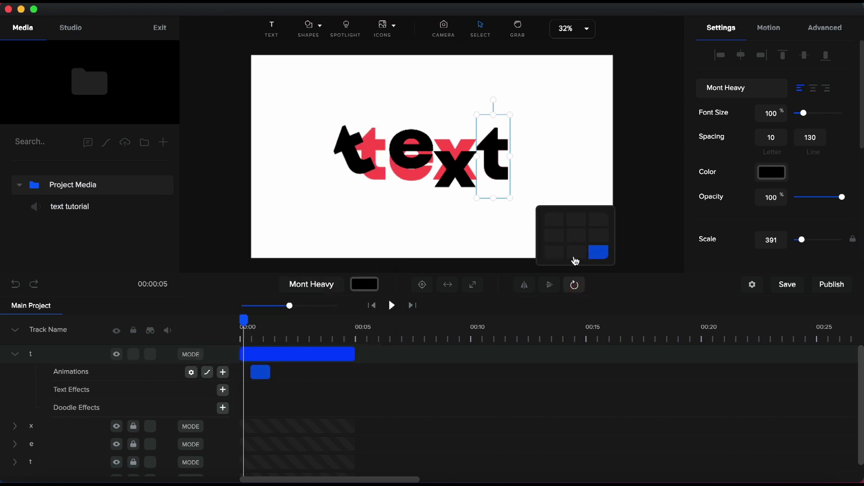
left_click_drag(245, 321, 243, 321)
left_click_drag(493, 100, 602, 181)
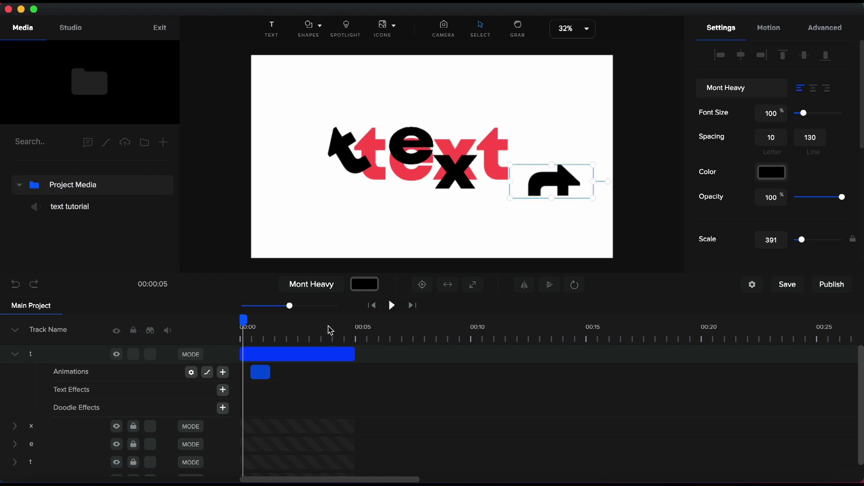
Step: Move the final "t" animation to the timeline's start and play back the letter animations
left_click(284, 330)
left_click_drag(260, 372, 247, 373)
left_click(241, 340)
key("space")
key("space")
key("space")
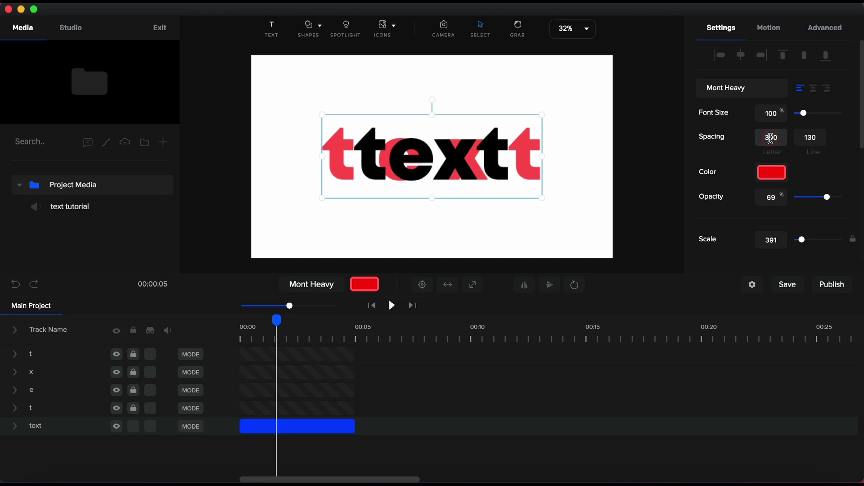
Step: Set the letter spacing of the red reference text to 400
key("BackSpace")
key("BackSpace")
key("BackSpace")
type("4")
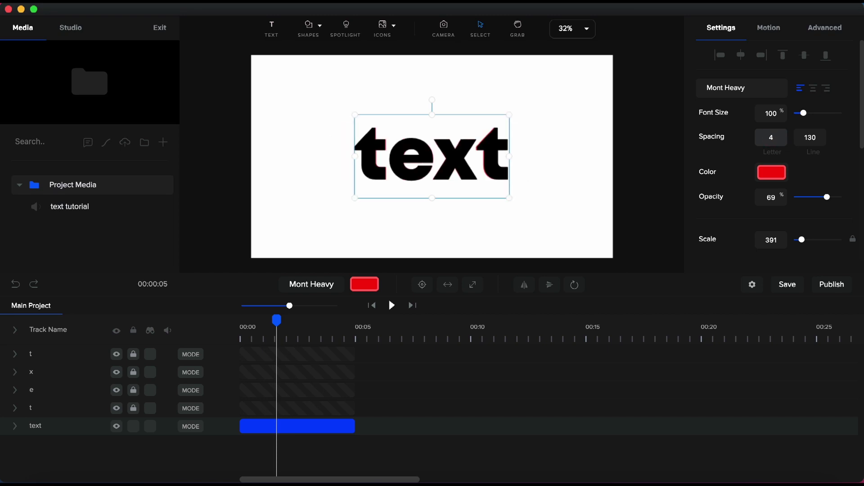
type("00")
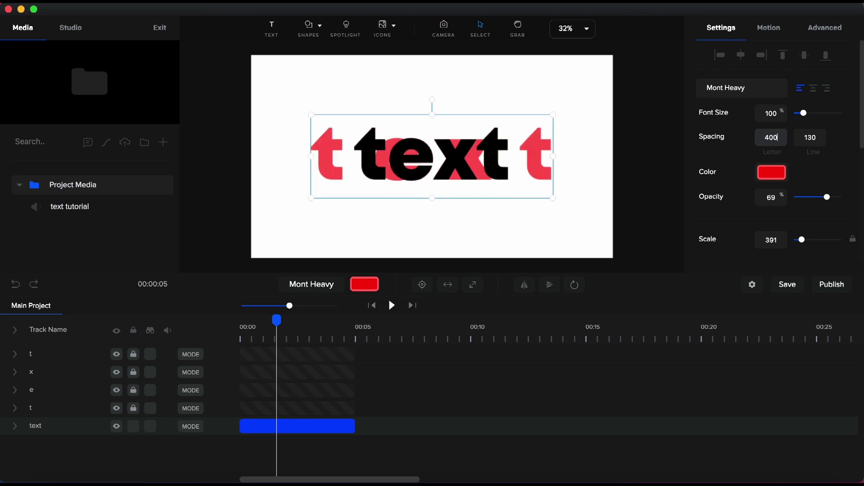
key("Return")
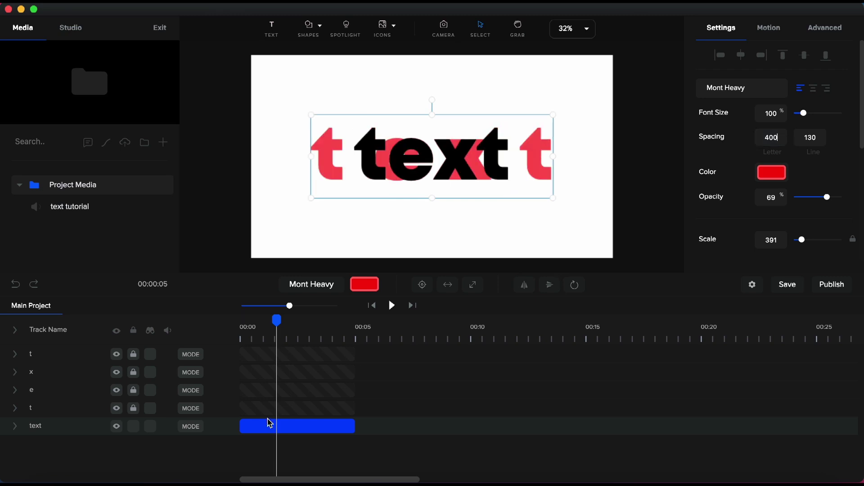
Step: Duplicate the red reference text layer and place the copy's clip from 00:05 to 00:10
left_click(290, 426)
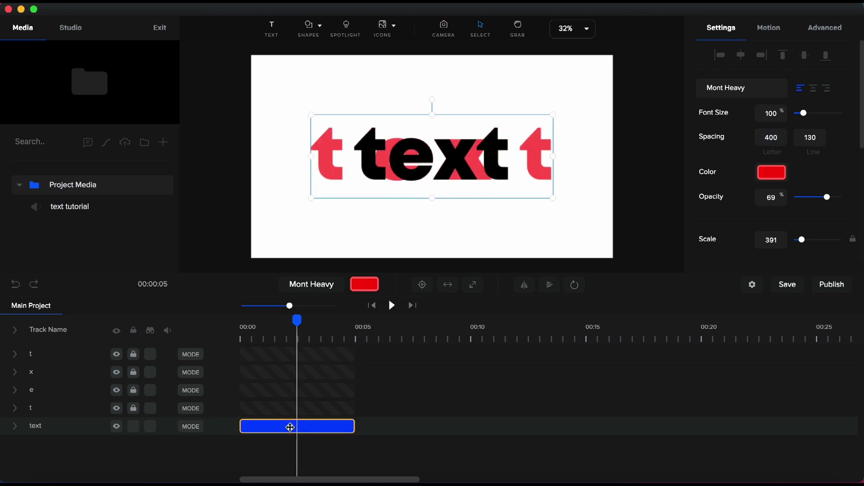
key("super+v")
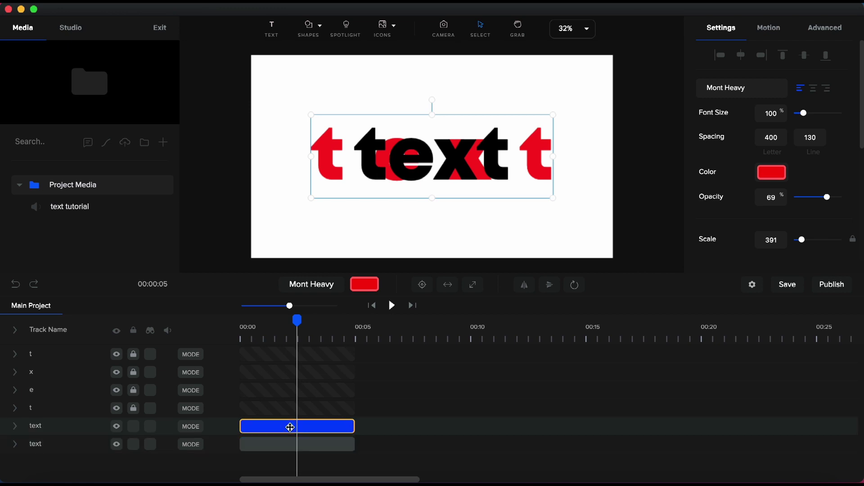
left_click_drag(299, 432, 399, 430)
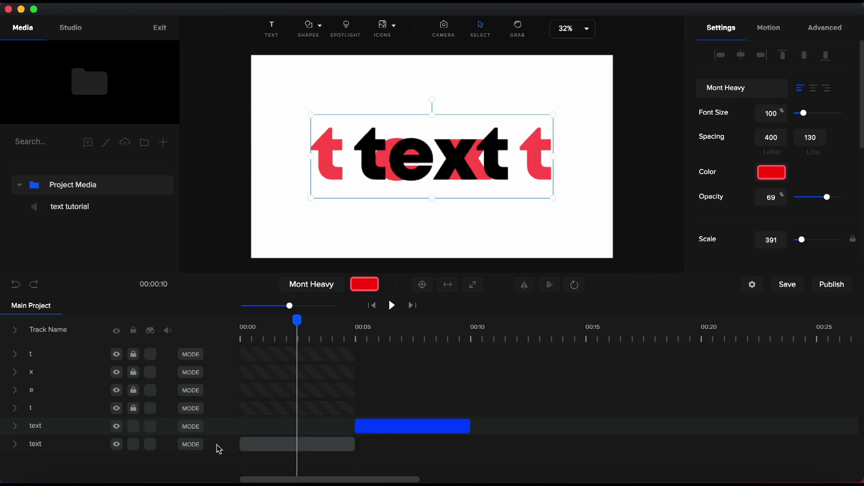
Step: Recolor the copied text black and raise its opacity to 100%
left_click(411, 336)
left_click(423, 426)
left_click(422, 428)
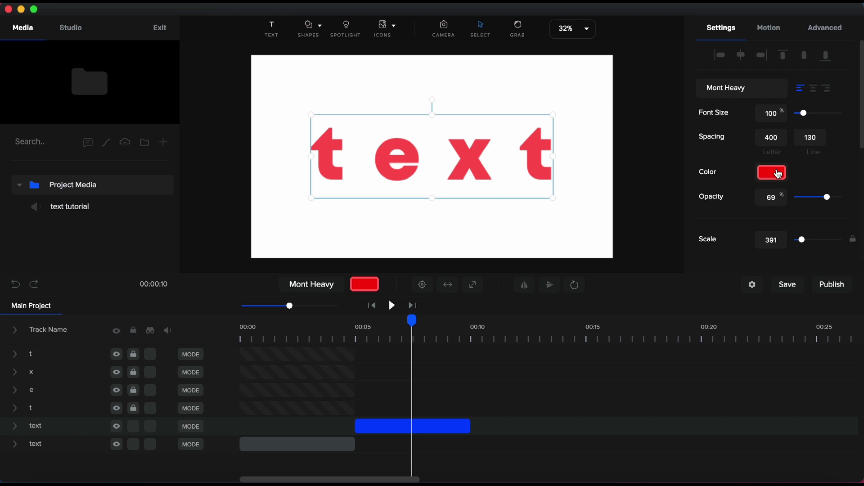
left_click(776, 172)
left_click_drag(738, 141, 698, 161)
left_click(827, 28)
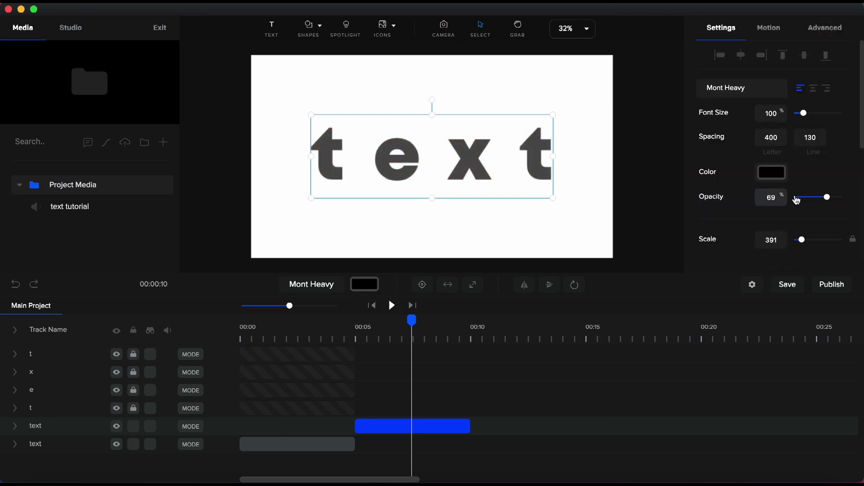
left_click_drag(827, 196, 851, 201)
Step: Select all four letter layers and trim their clips together to end a little after one second
left_click(296, 355)
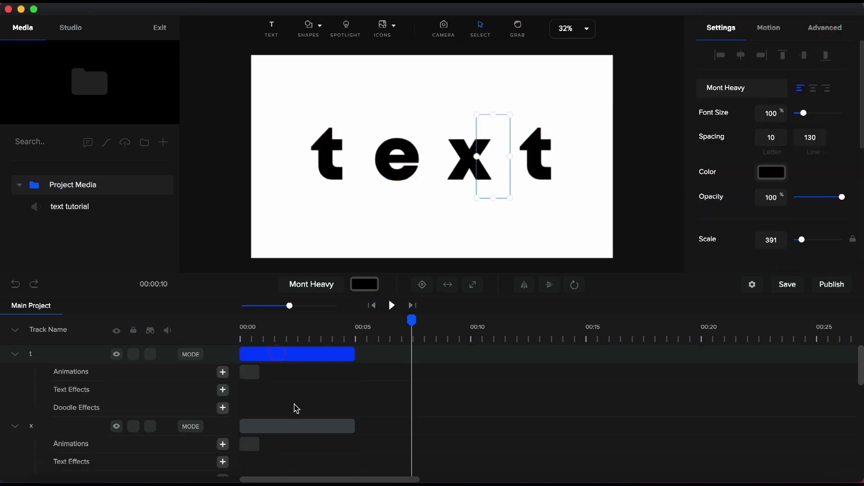
scroll(295, 398, "down", 4)
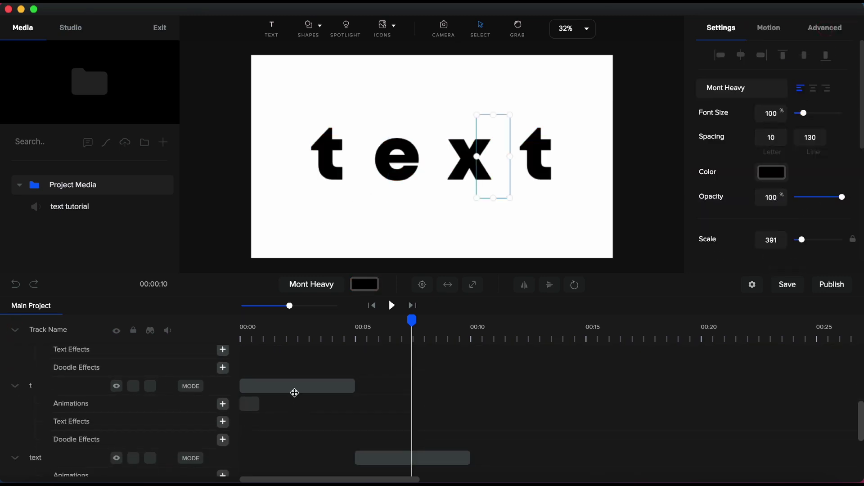
left_click(293, 391, "shift")
scroll(293, 391, "up", 4)
left_click_drag(354, 355, 270, 355)
Step: Move the black text clip so it starts right where the trimmed letter clips end
scroll(274, 382, "down", 5)
left_click_drag(386, 421, 302, 409)
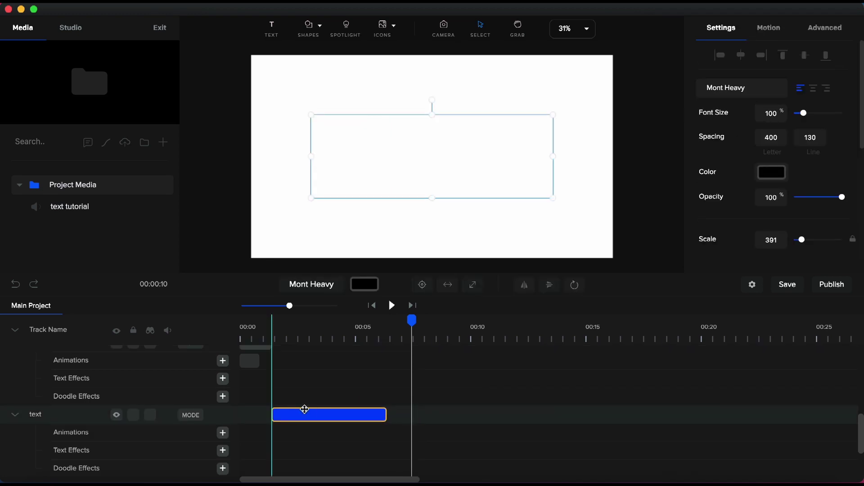
scroll(108, 365, "up", 1)
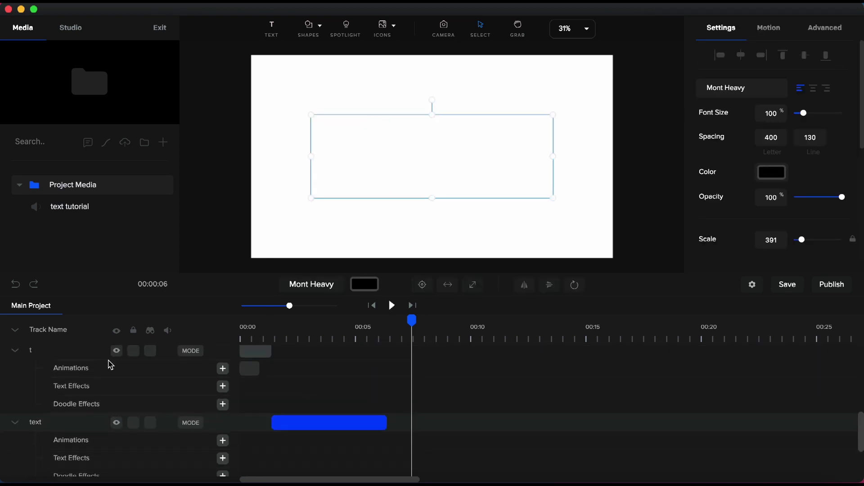
Step: Add an animation to the black text with Text Spacing enabled and animated by Letters, and apply an easing preset
left_click(222, 443)
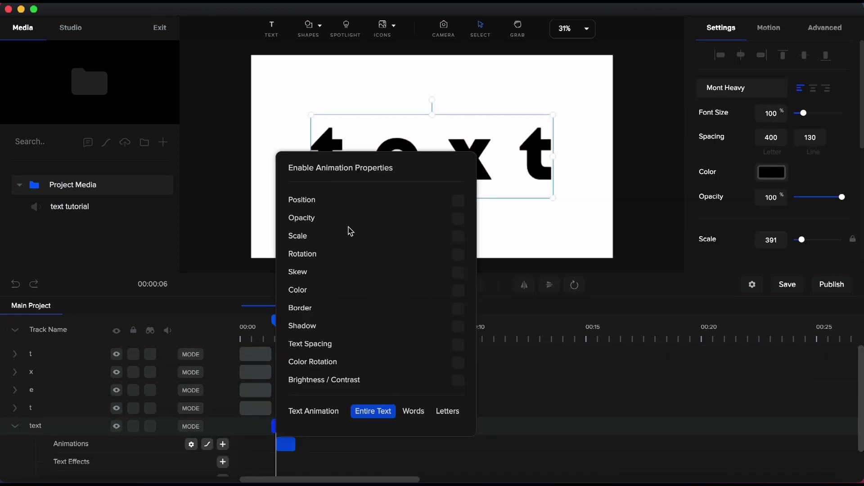
left_click(458, 345)
left_click(444, 412)
left_click(518, 347)
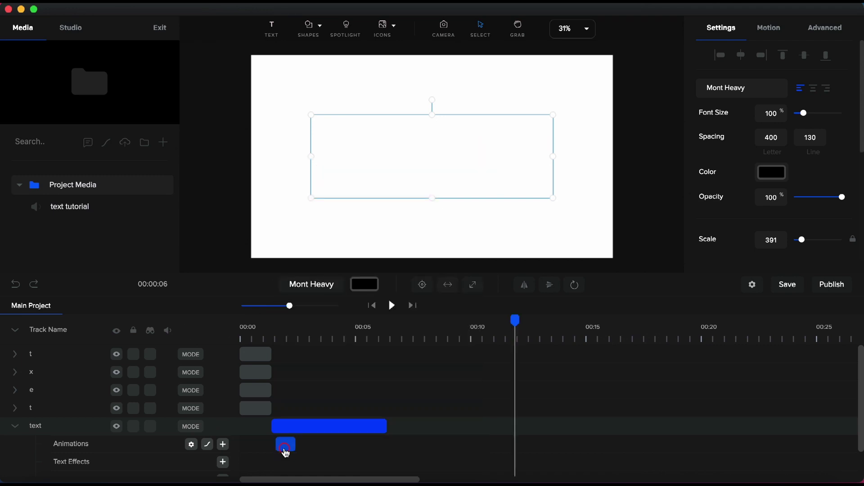
left_click(206, 444)
left_click(344, 424)
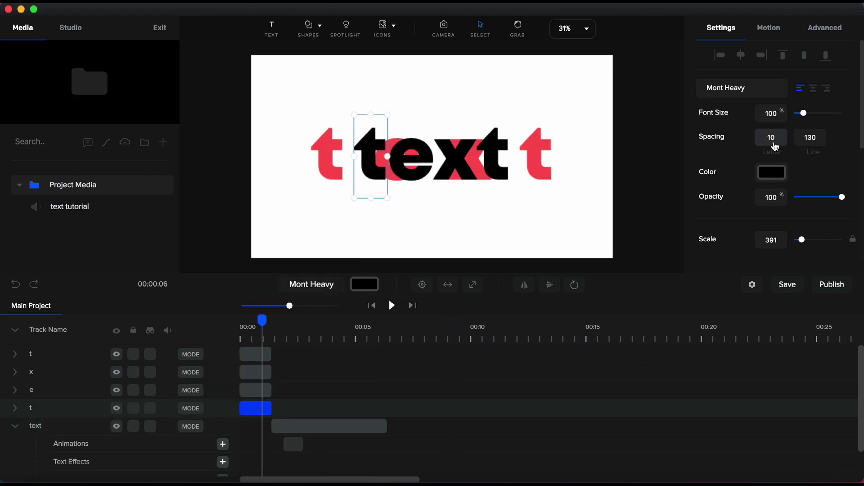
Step: Set the starting letter spacing of the black text animation to 10
left_click(281, 341)
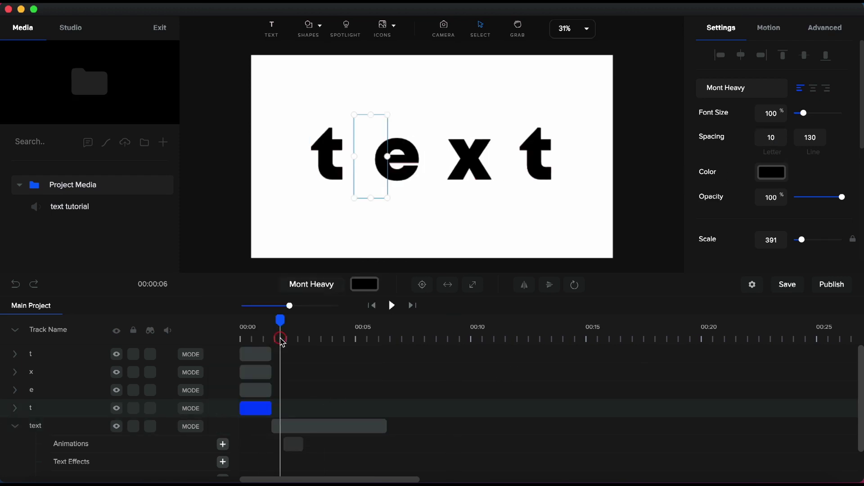
left_click(284, 431)
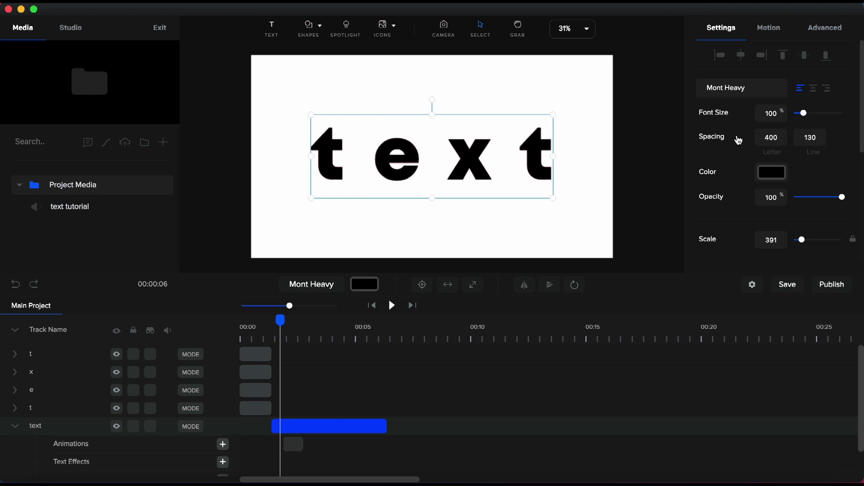
left_click(778, 141)
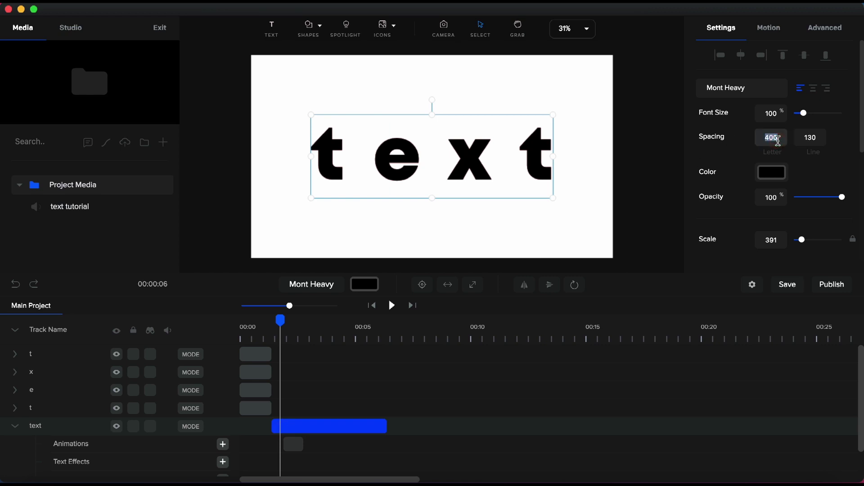
type("10")
Step: Set the ending letter spacing of the black text animation to 400 and preview the playback
left_click_drag(282, 337, 320, 339)
left_click(782, 138)
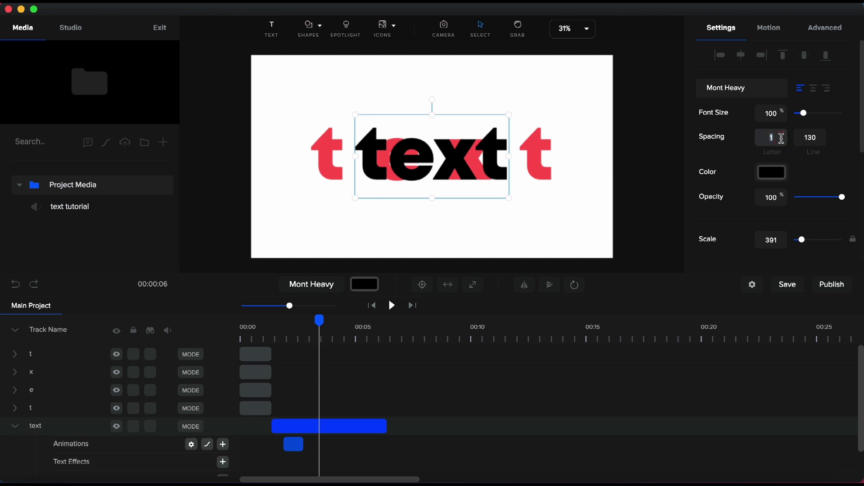
key("BackSpace")
type("400")
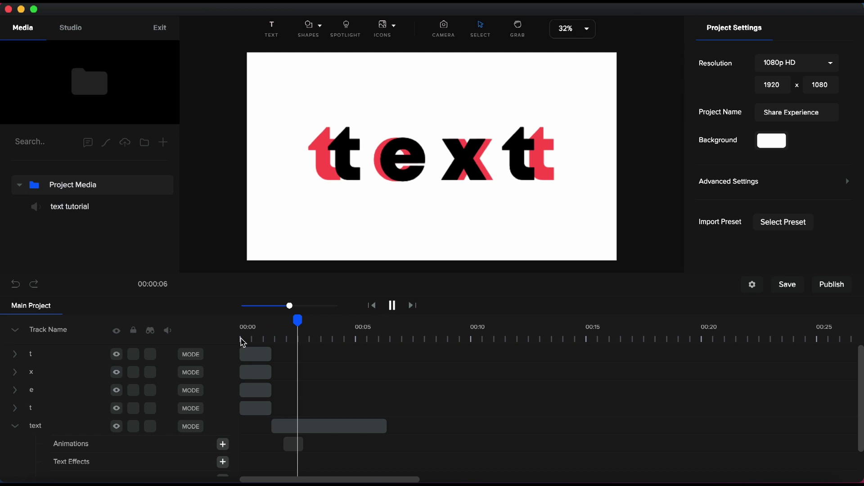
key("space")
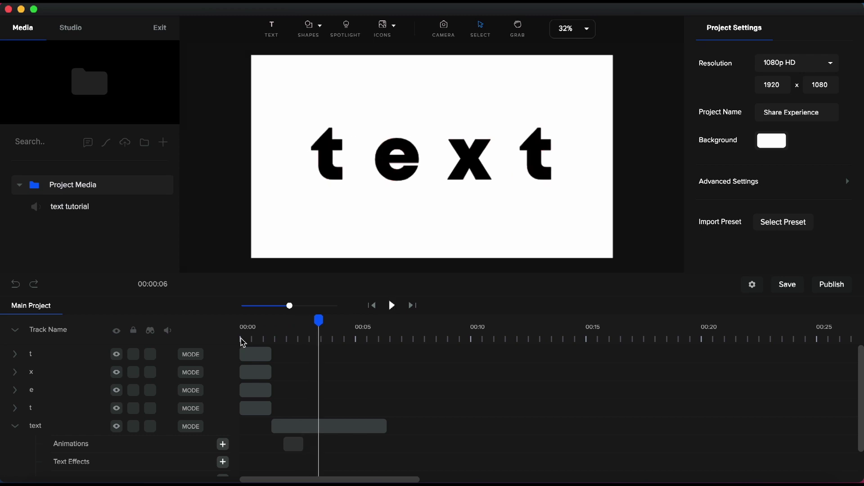
Step: Align the spacing animation with the start of the black text clip and hide the red reference layer
left_click(303, 426)
scroll(303, 426, "down", 1)
left_click(285, 468)
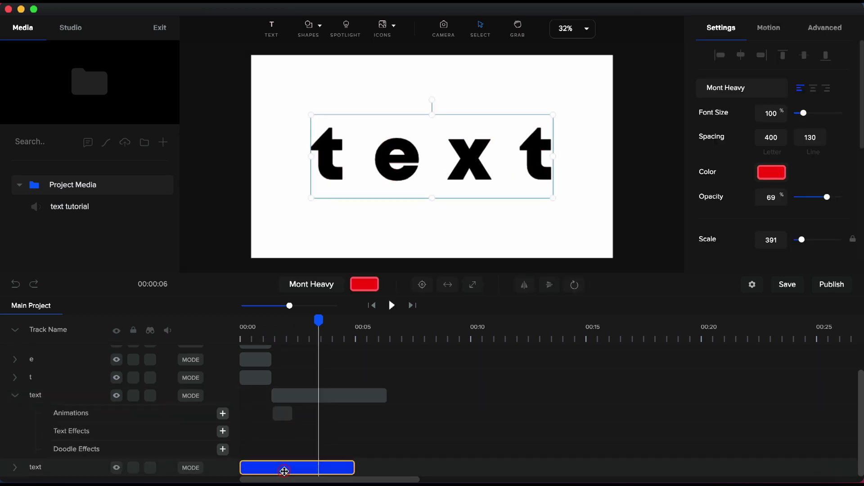
left_click(117, 468)
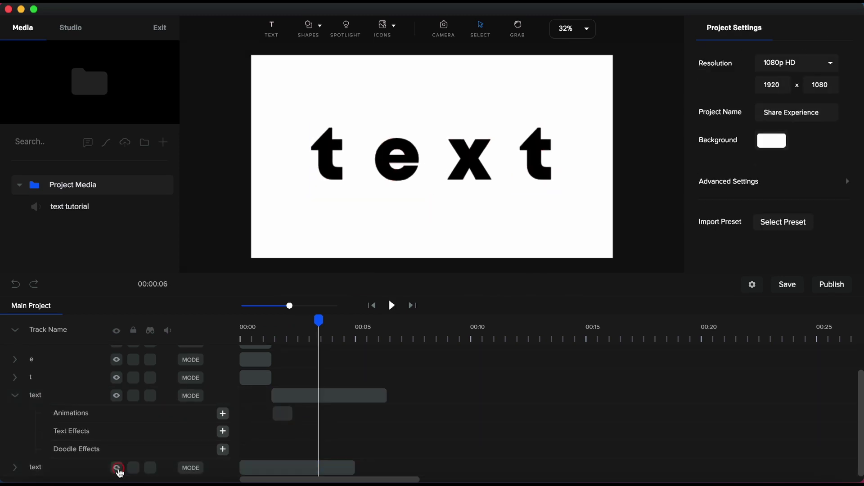
Step: Collapse the black text layer and play the whole animation from the timeline's start
left_click(18, 398)
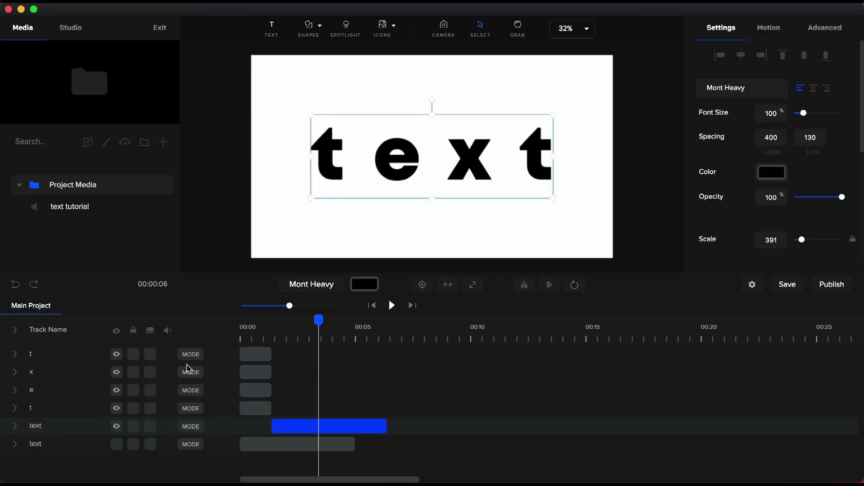
left_click(242, 339)
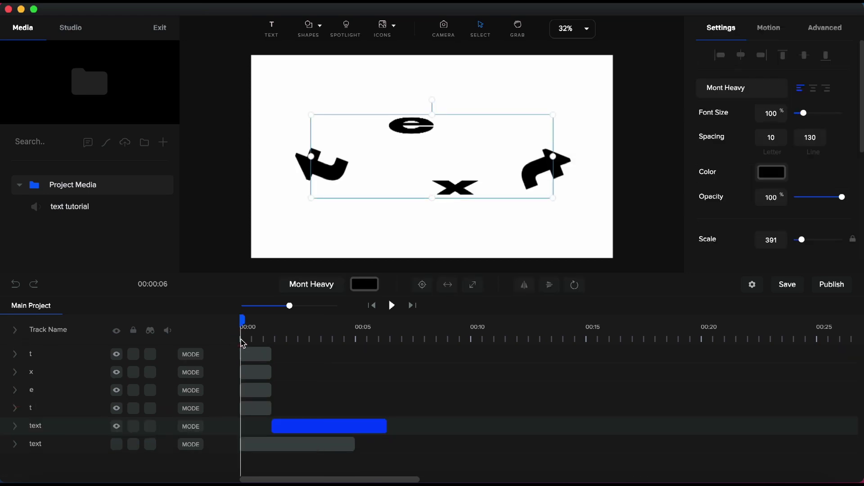
key("space")
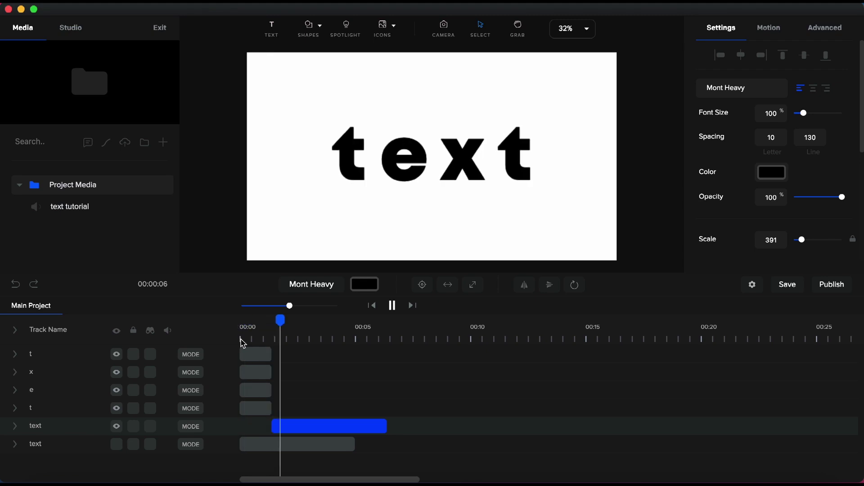